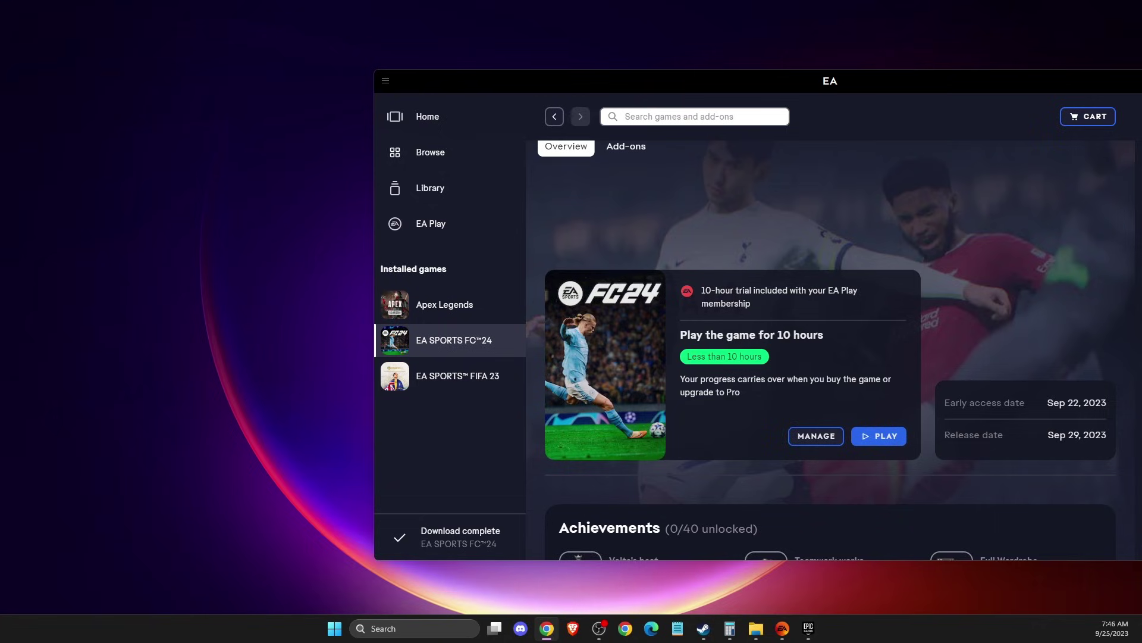
# Check for Windows updates in the Windows Settings app, and close Settings.
pyautogui.click(416, 628)
pyautogui.write('SETT')
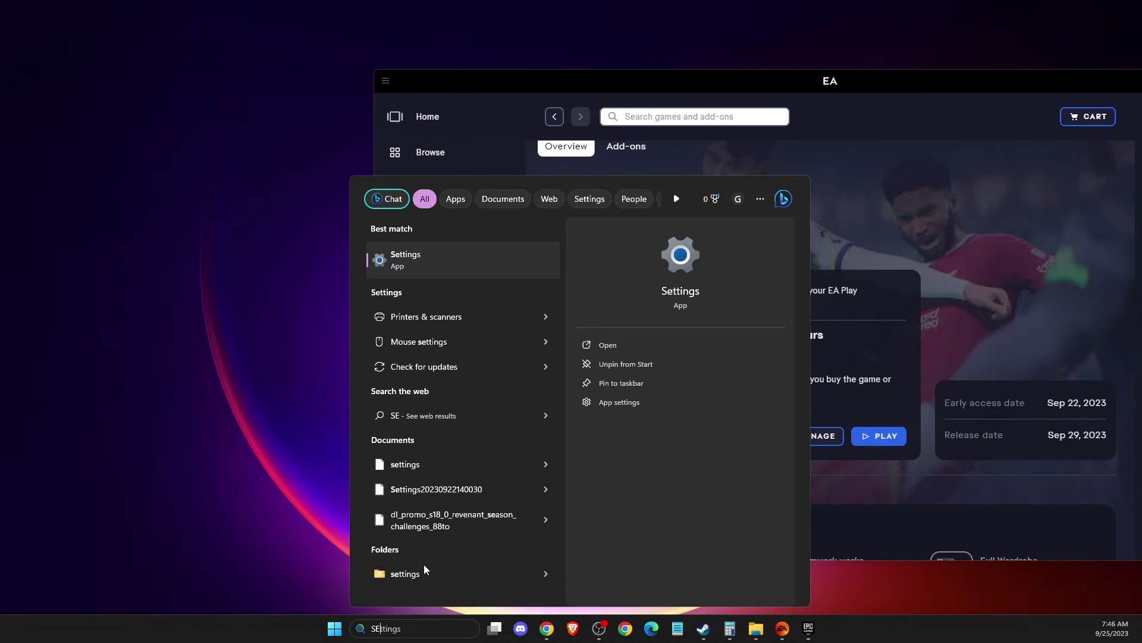
pyautogui.click(388, 271)
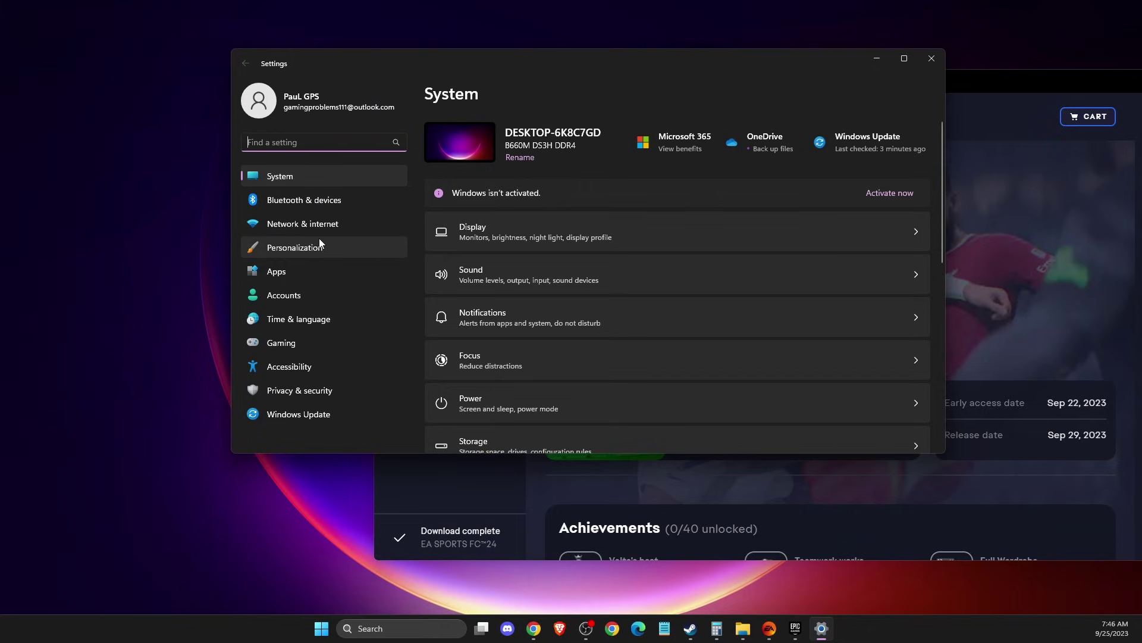
pyautogui.click(310, 413)
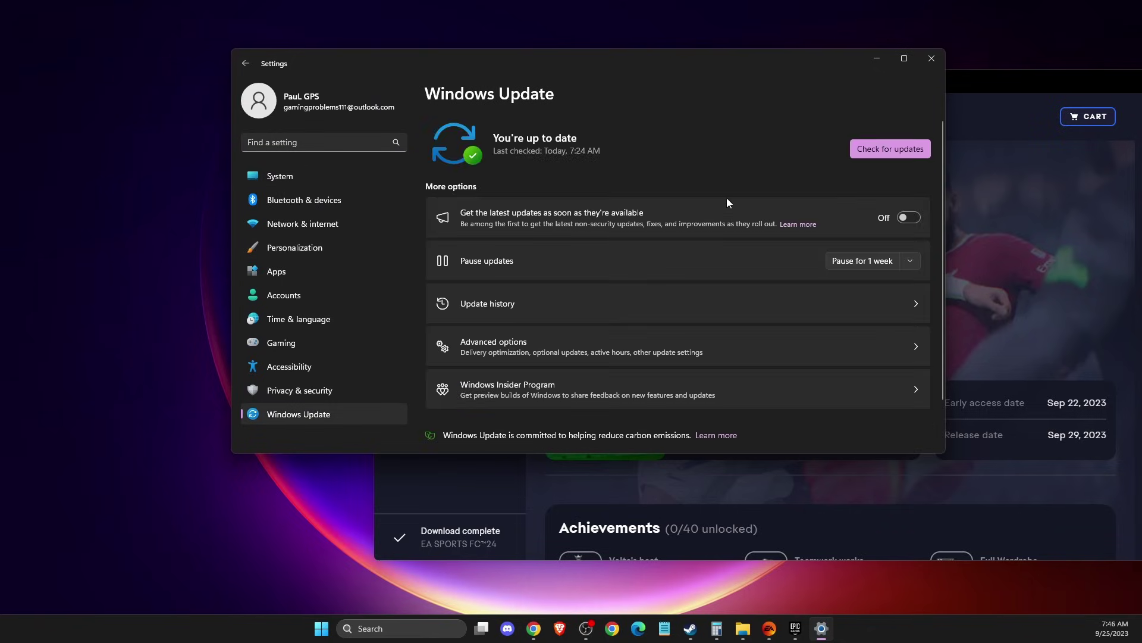
pyautogui.click(888, 150)
pyautogui.click(932, 59)
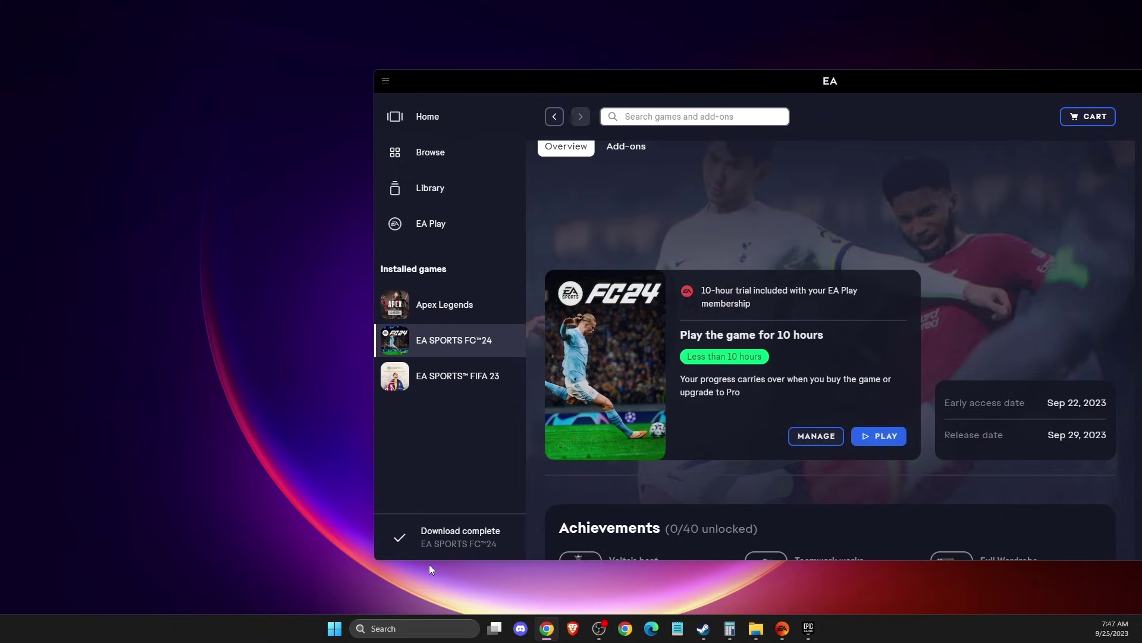
# Open GeForce Experience, check for NVIDIA graphics driver updates, and close it.
pyautogui.click(406, 628)
pyautogui.write('GEForce Experience')
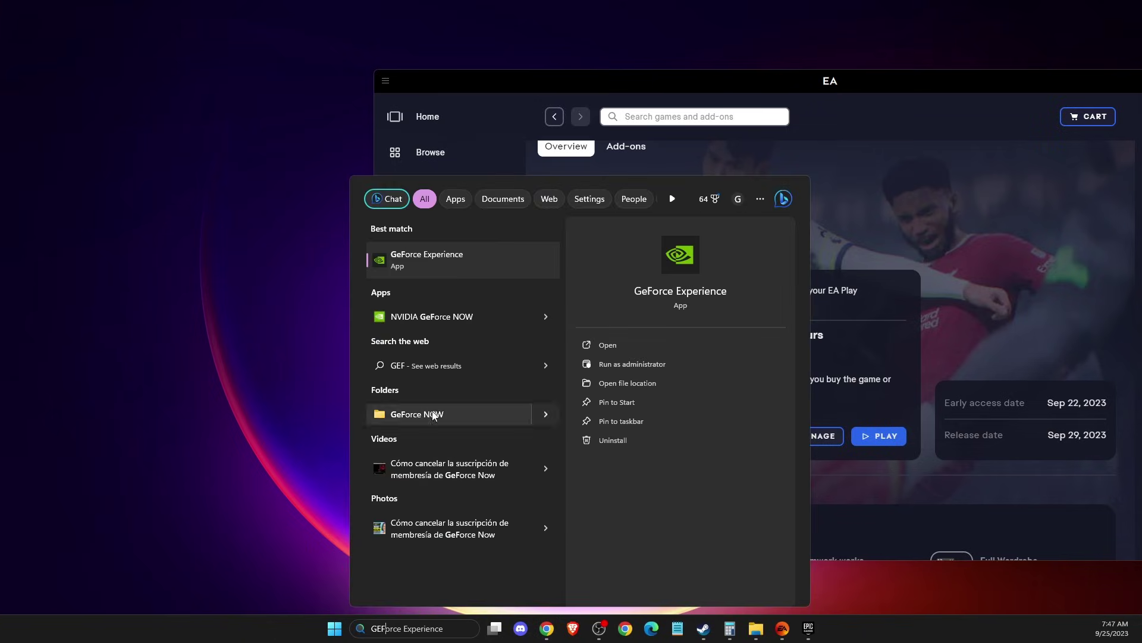
pyautogui.click(416, 259)
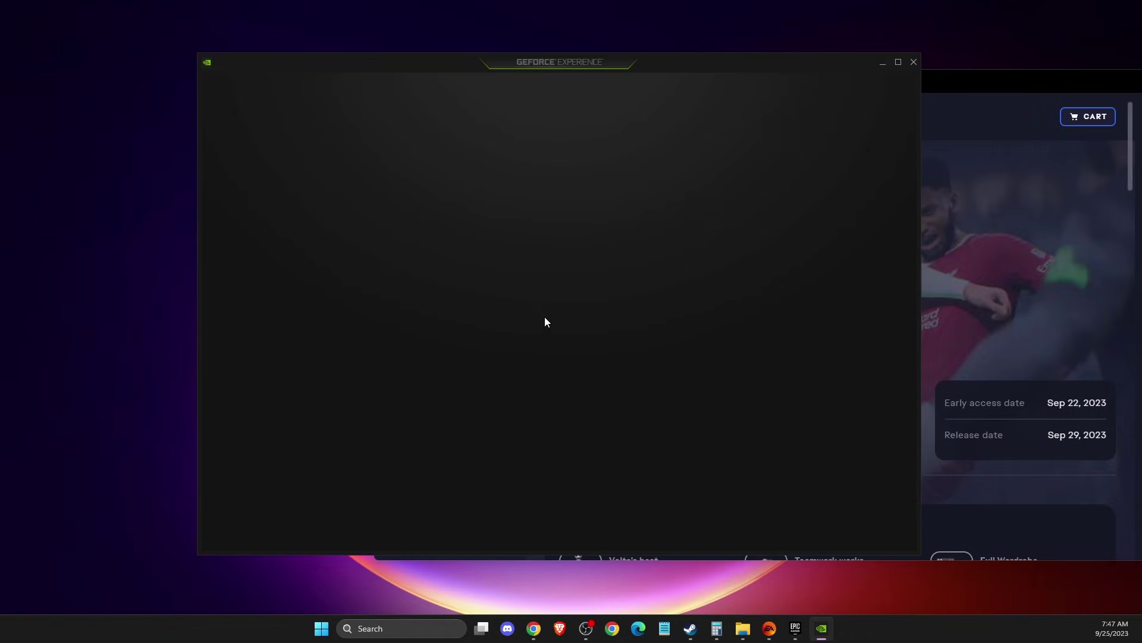
pyautogui.click(302, 87)
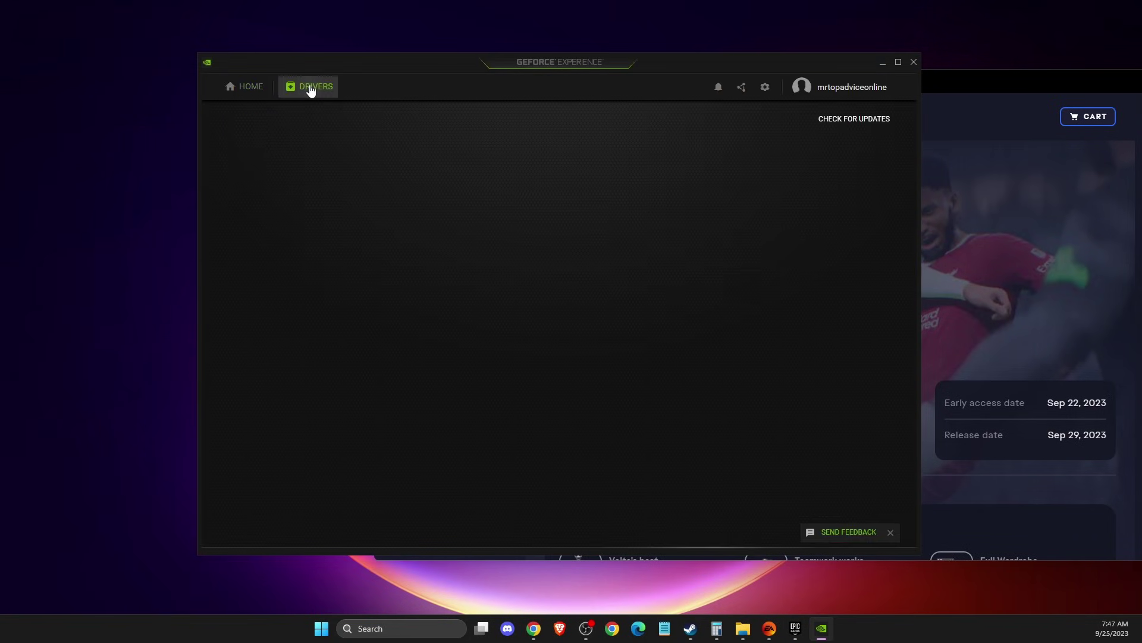
pyautogui.click(827, 131)
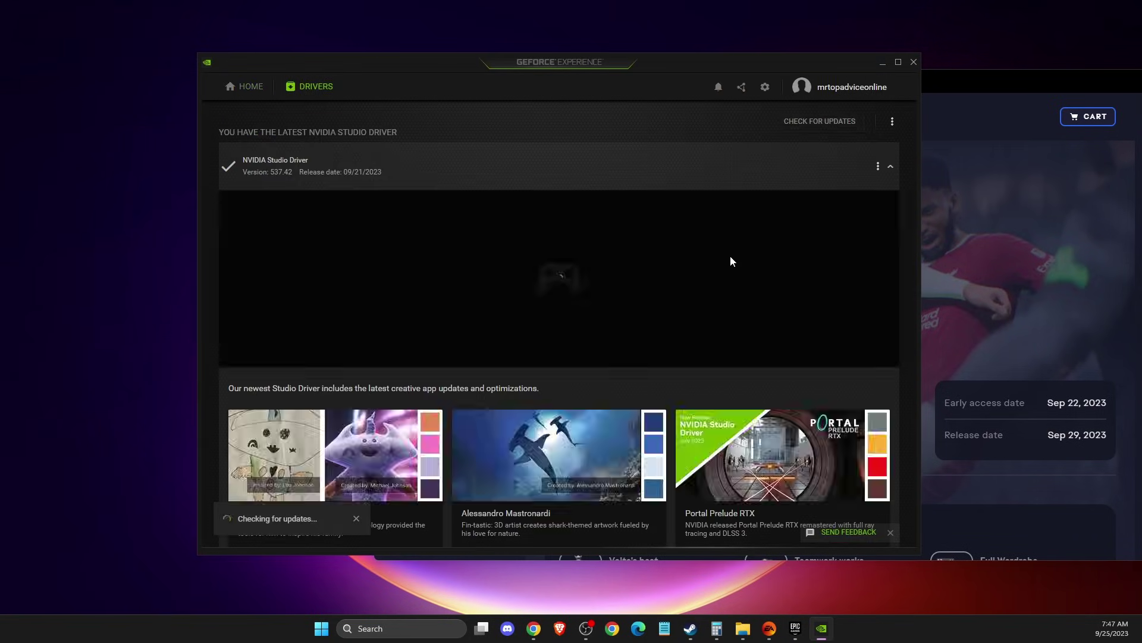
pyautogui.click(824, 122)
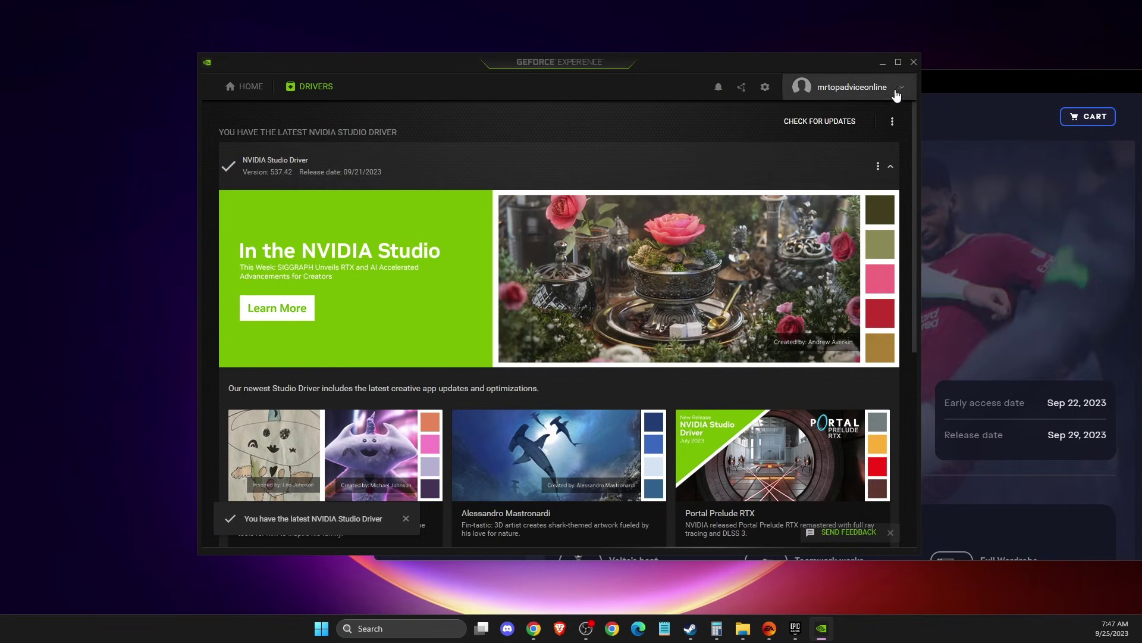
pyautogui.click(914, 64)
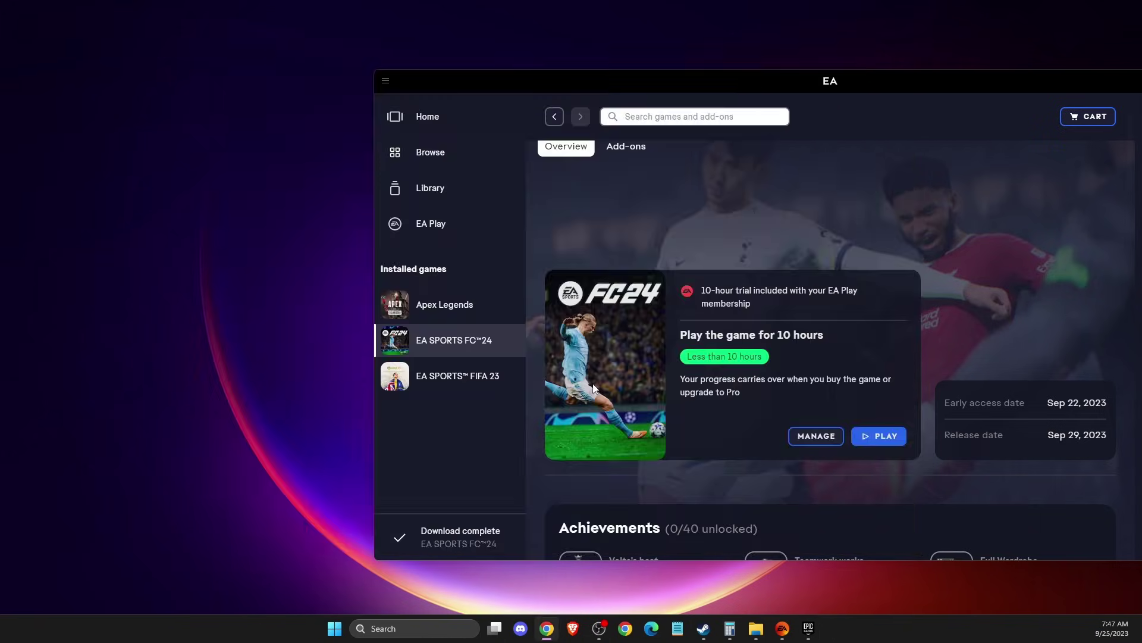
# Find Device Manager with the Windows search and open it.
pyautogui.click(408, 629)
pyautogui.write('DWE')
pyautogui.press('BackSpace')
pyautogui.press('BackSpace')
pyautogui.press('BackSpace')
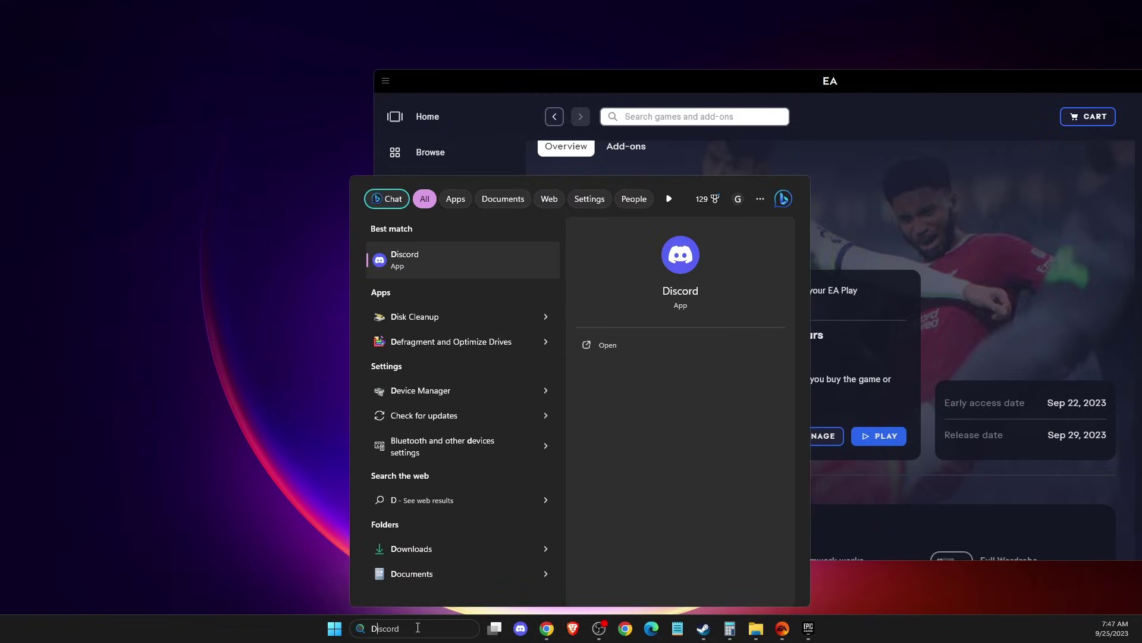
pyautogui.write('DEVIC')
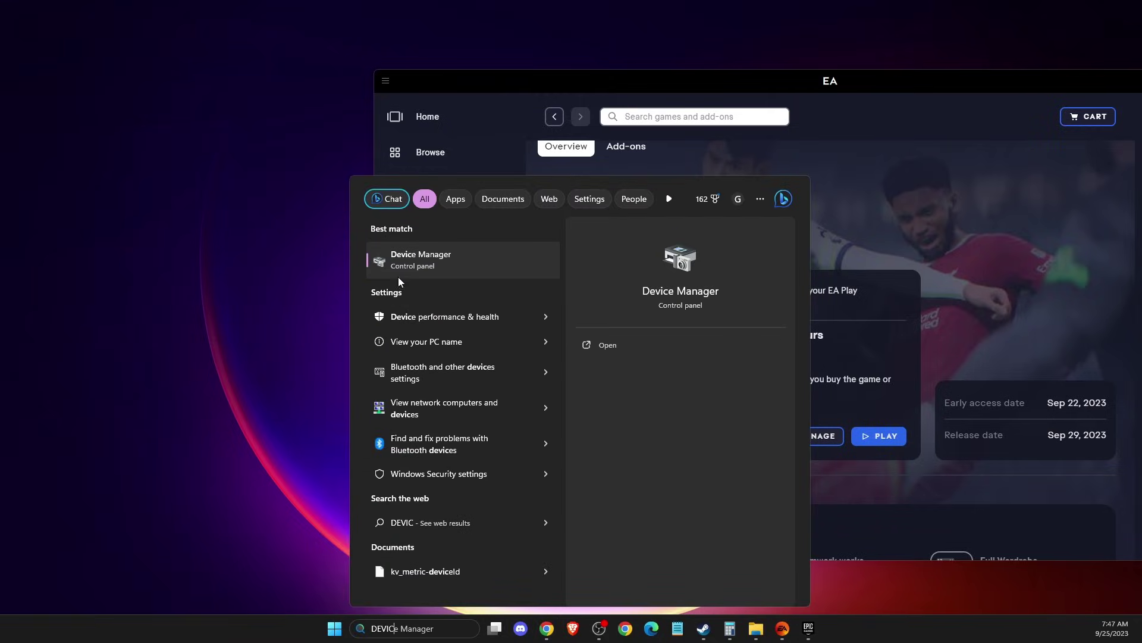
pyautogui.click(398, 276)
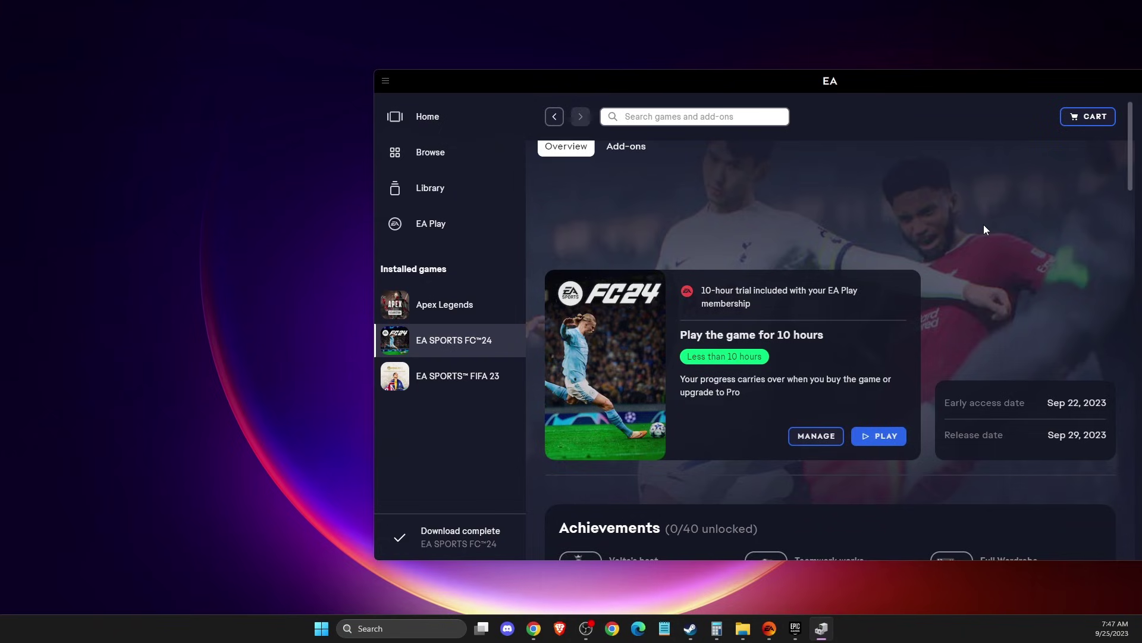
# Run an automatic driver update search for the NVIDIA GeForce RTX 3070 display adapter, and close Device Manager.
pyautogui.doubleClick(407, 185)
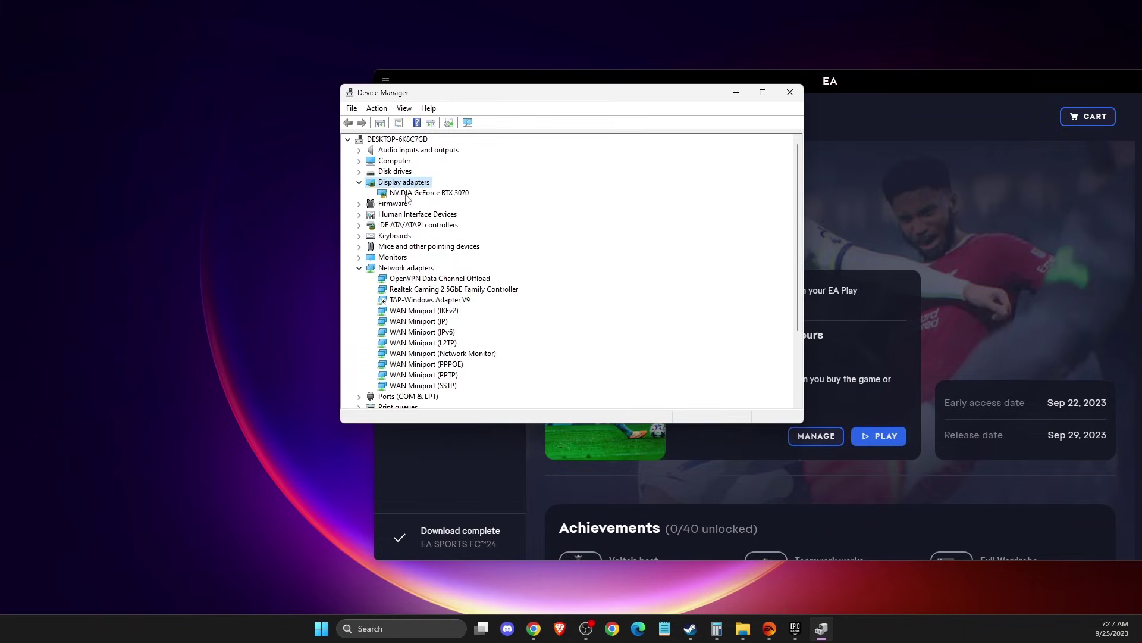
pyautogui.click(407, 194)
pyautogui.rightClick(407, 194)
pyautogui.click(439, 206)
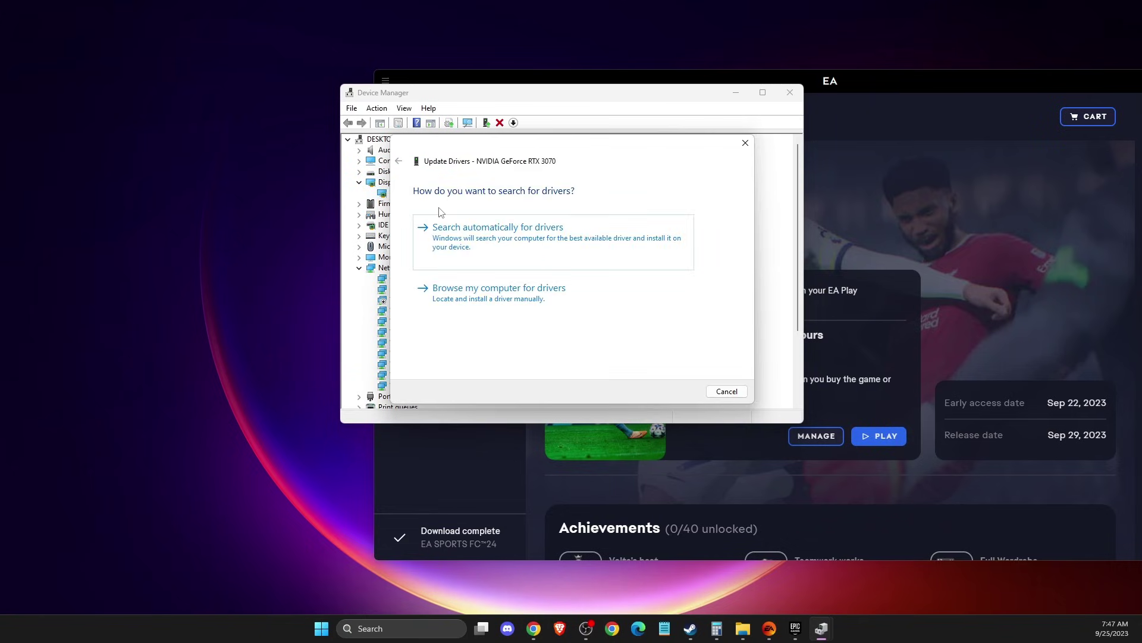
pyautogui.click(527, 245)
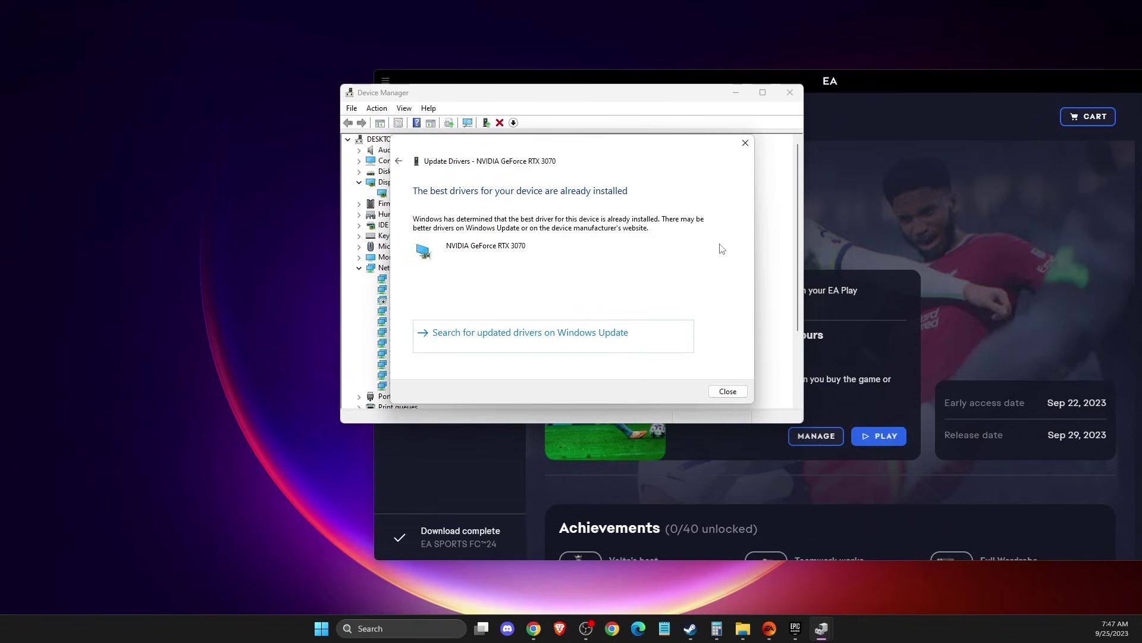
pyautogui.click(745, 144)
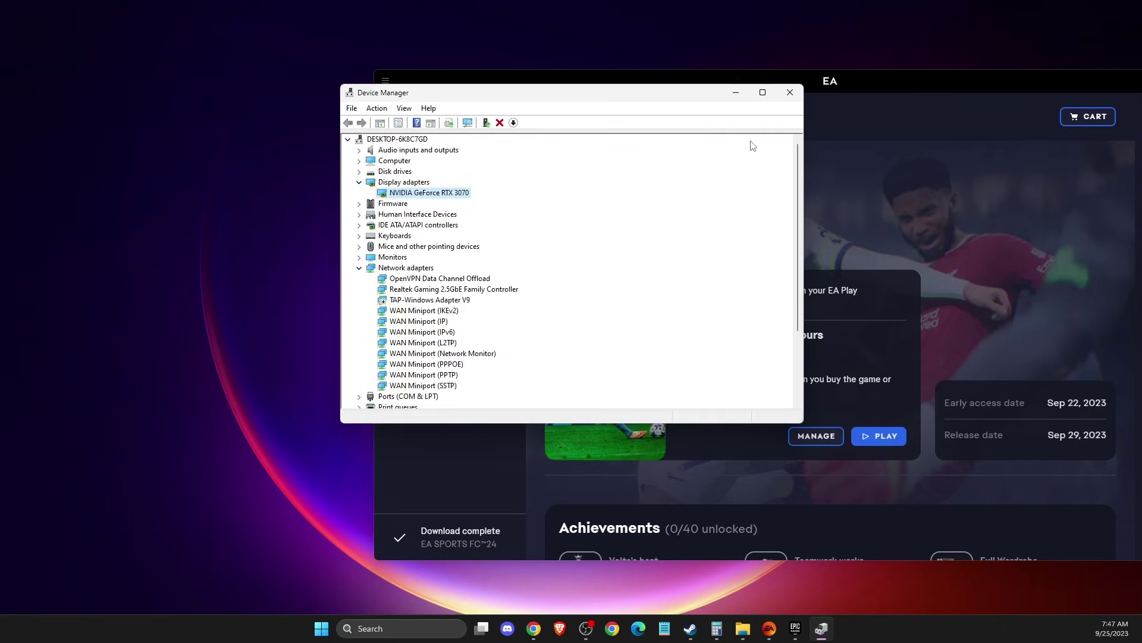
pyautogui.click(790, 96)
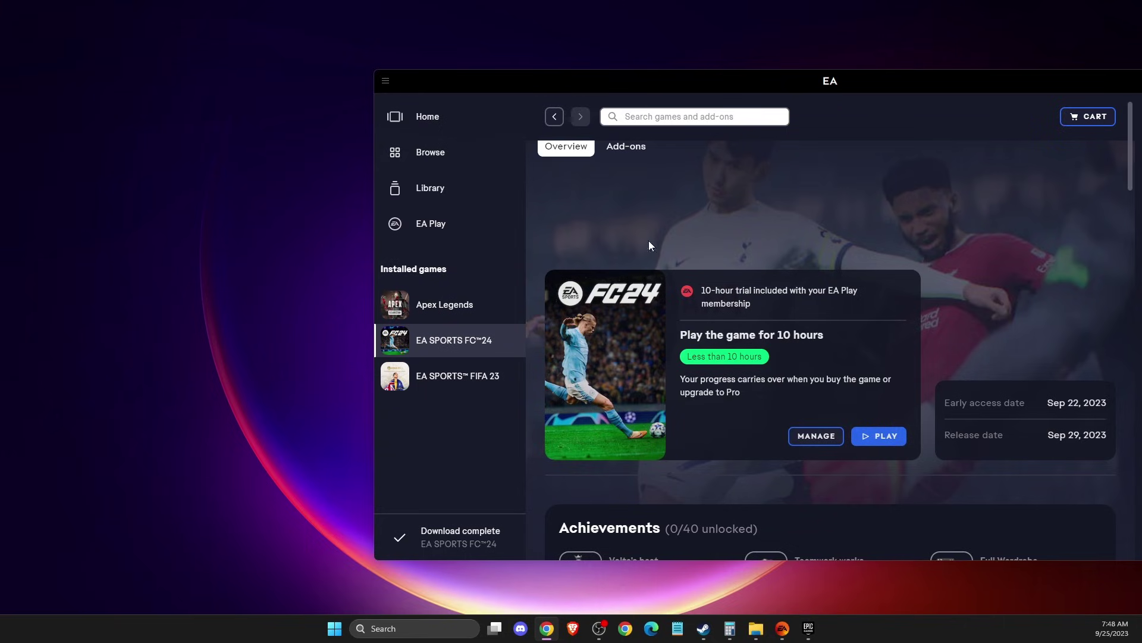
# Open the EA SPORTS FC 24 installation folder from the game's properties in the EA app and find the FC24 application.
pyautogui.moveTo(523, 300)
pyautogui.moveTo(452, 335)
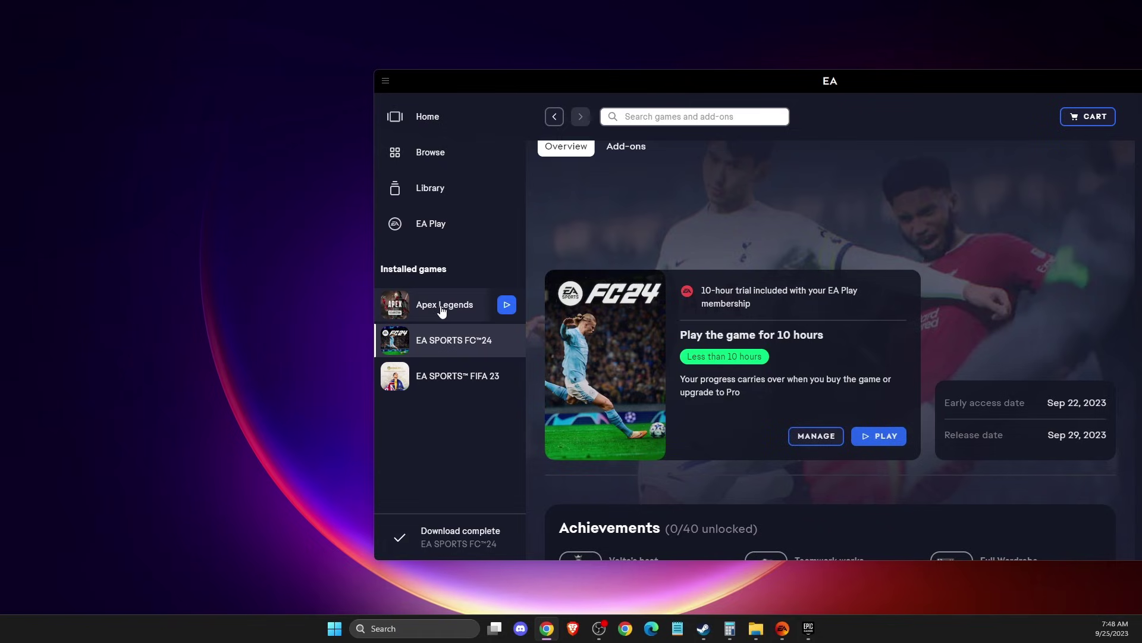
pyautogui.moveTo(387, 350)
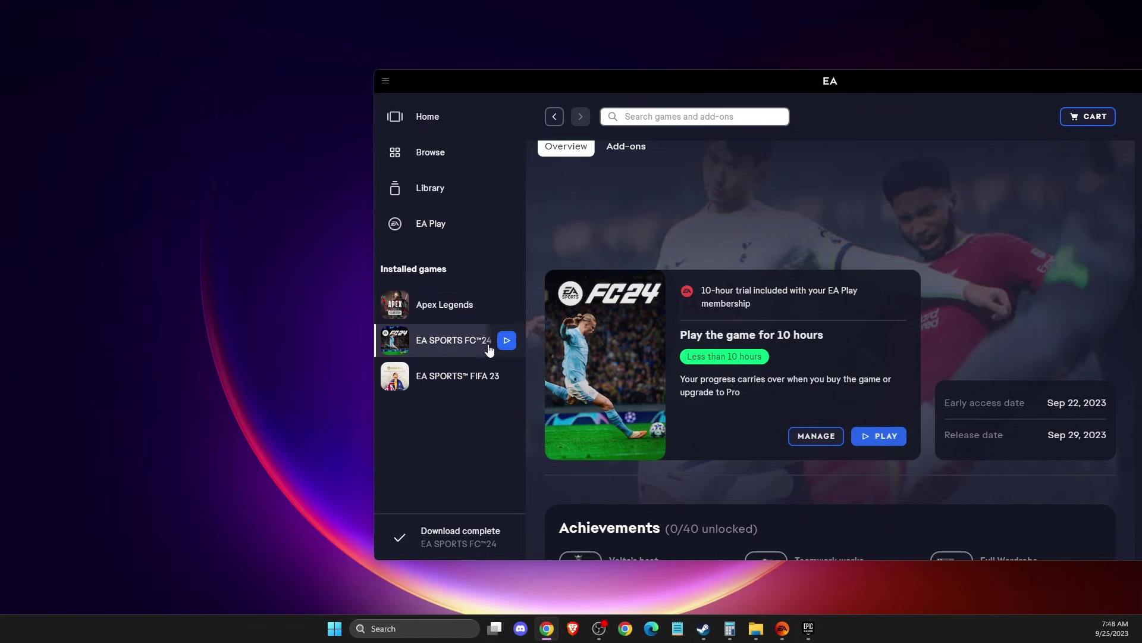
pyautogui.click(815, 443)
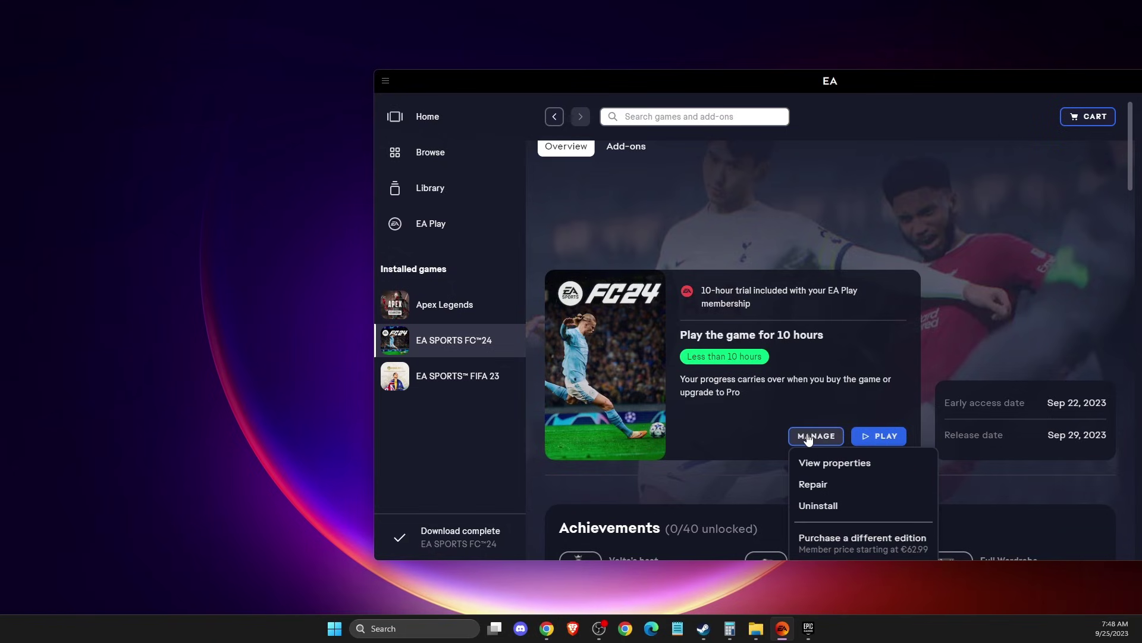
pyautogui.click(833, 463)
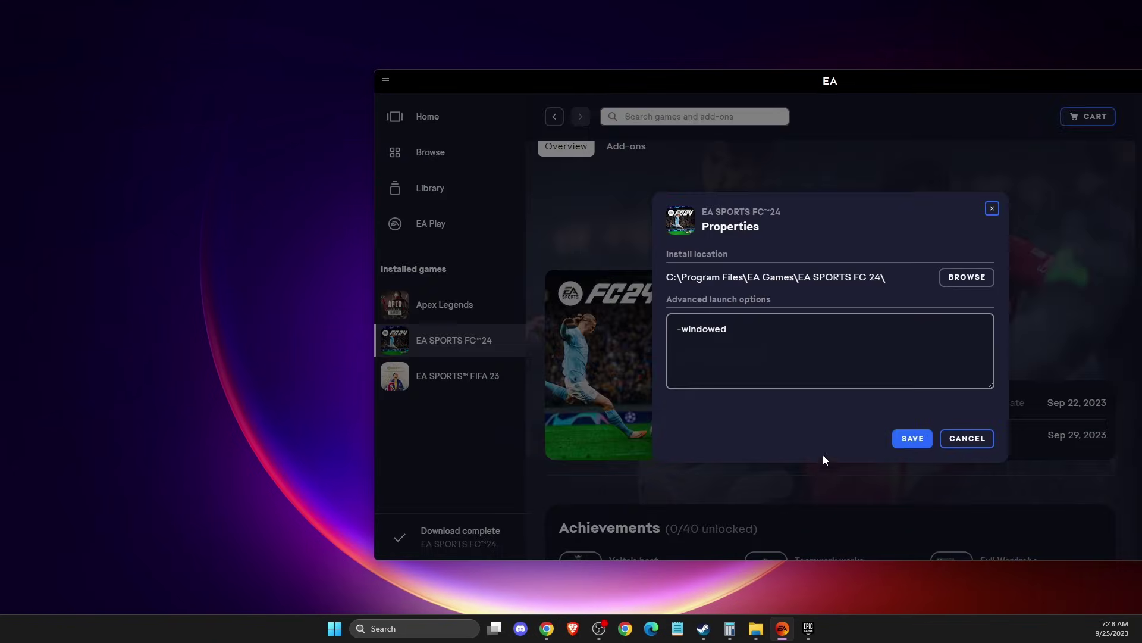
pyautogui.click(959, 276)
pyautogui.scroll(-1, 623, 256)
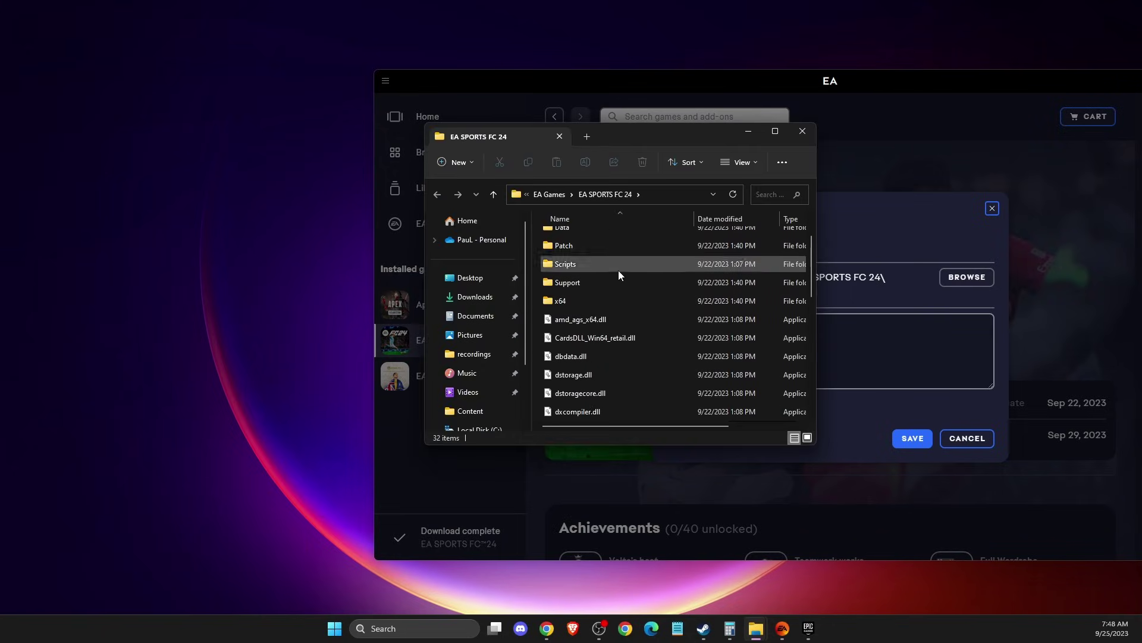
pyautogui.scroll(-5, 607, 288)
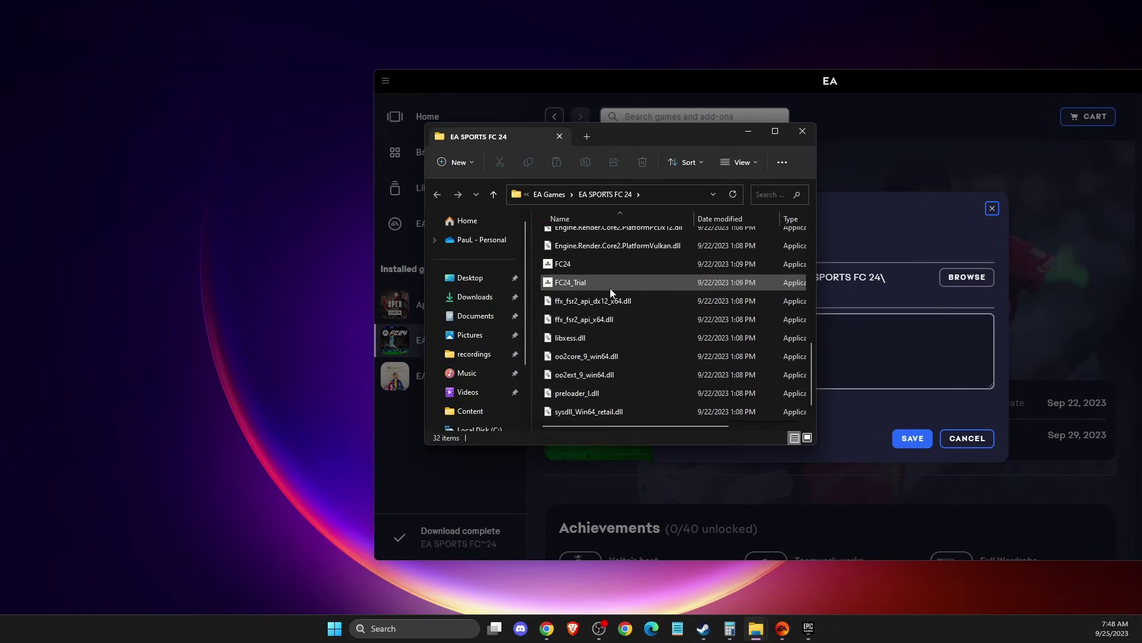
# Set the FC24 application's compatibility settings to run as an administrator, apply them, and close the folder and game properties.
pyautogui.rightClick(567, 265)
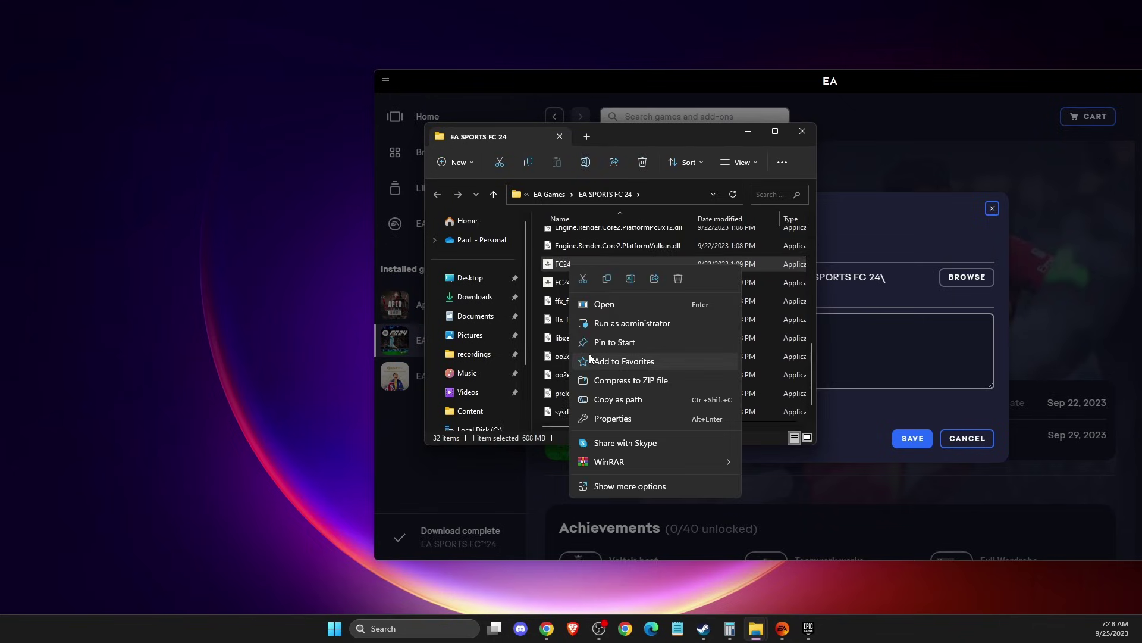
pyautogui.click(613, 419)
pyautogui.click(683, 306)
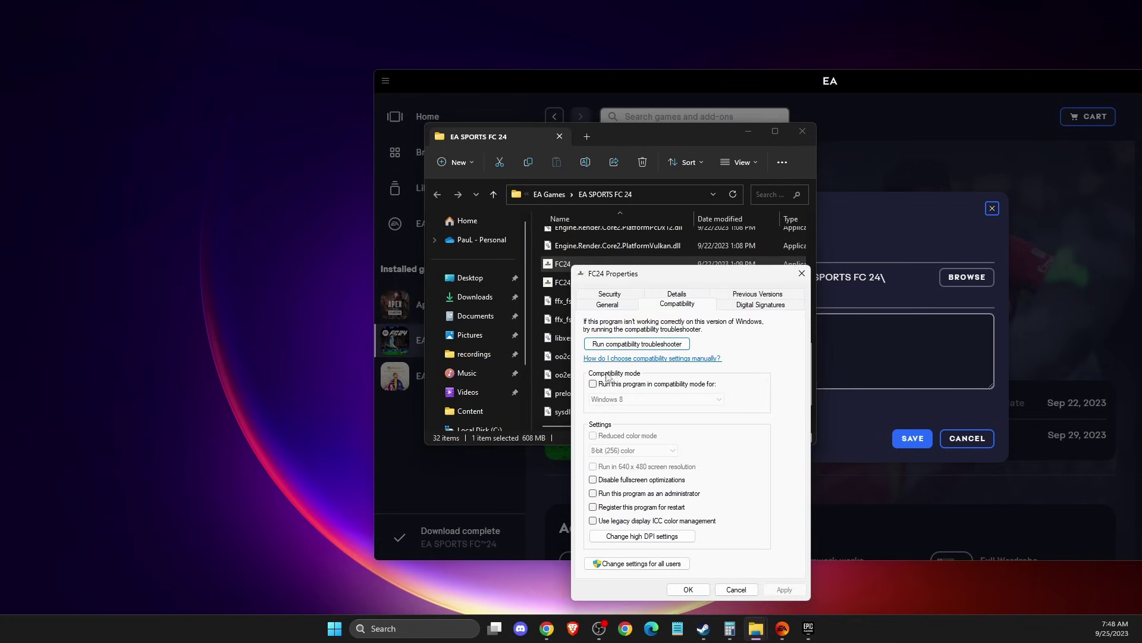
pyautogui.click(598, 493)
pyautogui.click(773, 591)
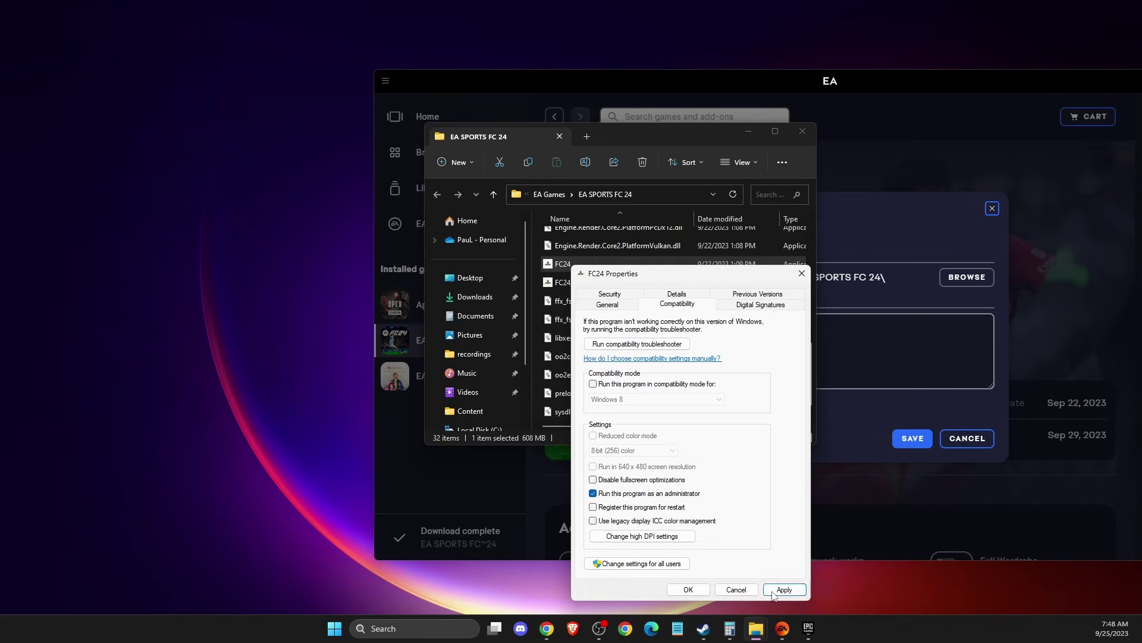
pyautogui.click(684, 590)
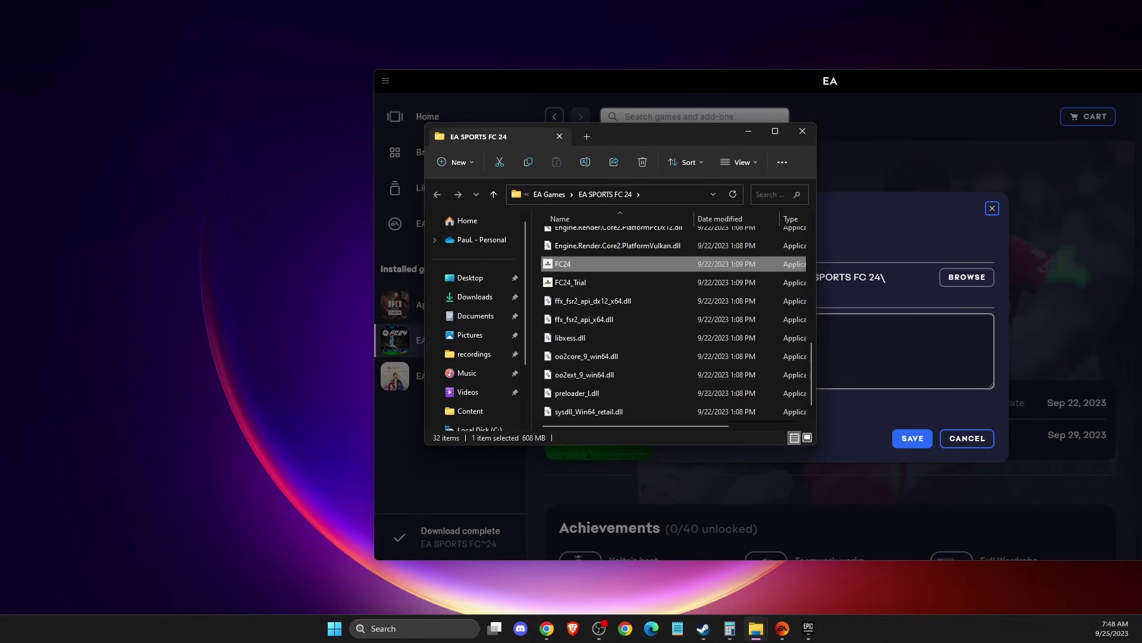
pyautogui.click(808, 132)
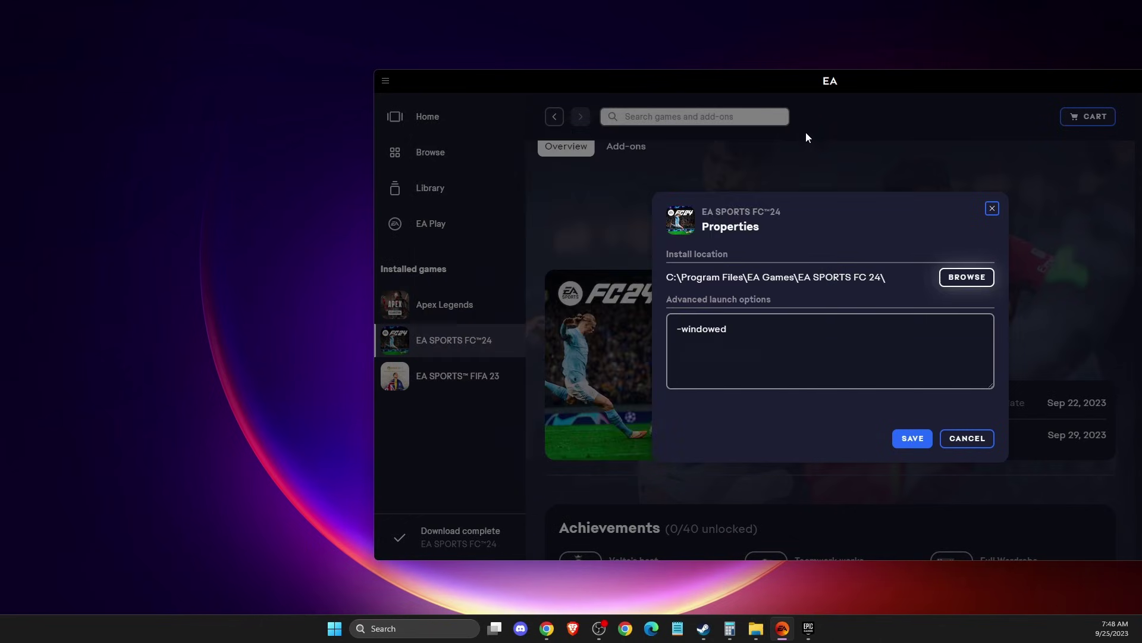
pyautogui.click(992, 208)
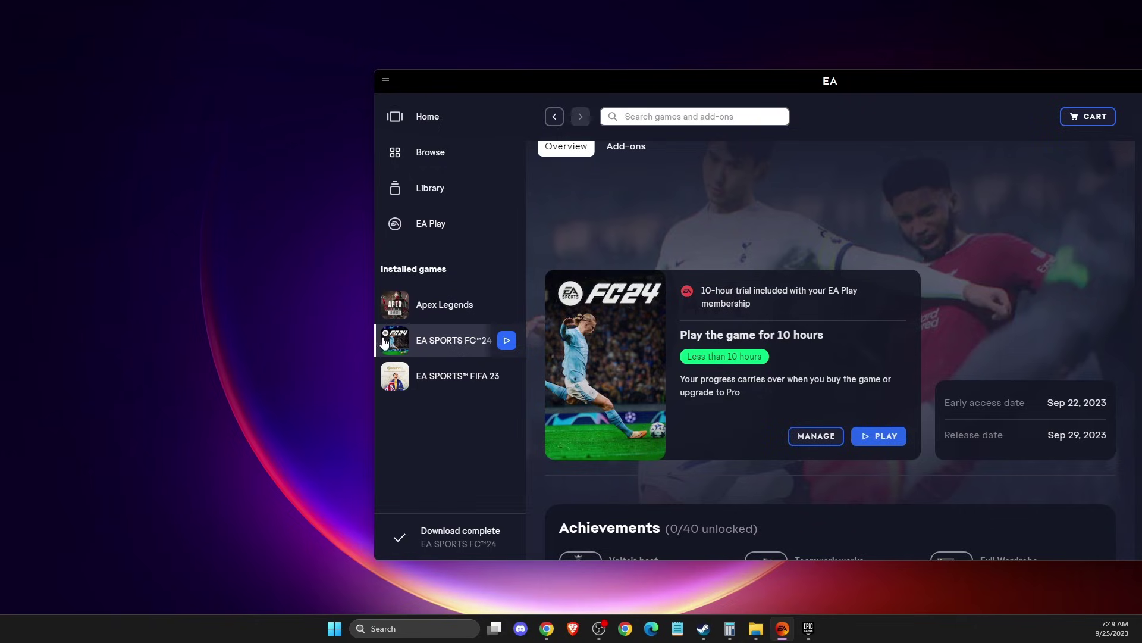
# Examine the advanced launch options of EA SPORTS FC 24, leave without saving, and show the game's management options.
pyautogui.click(822, 440)
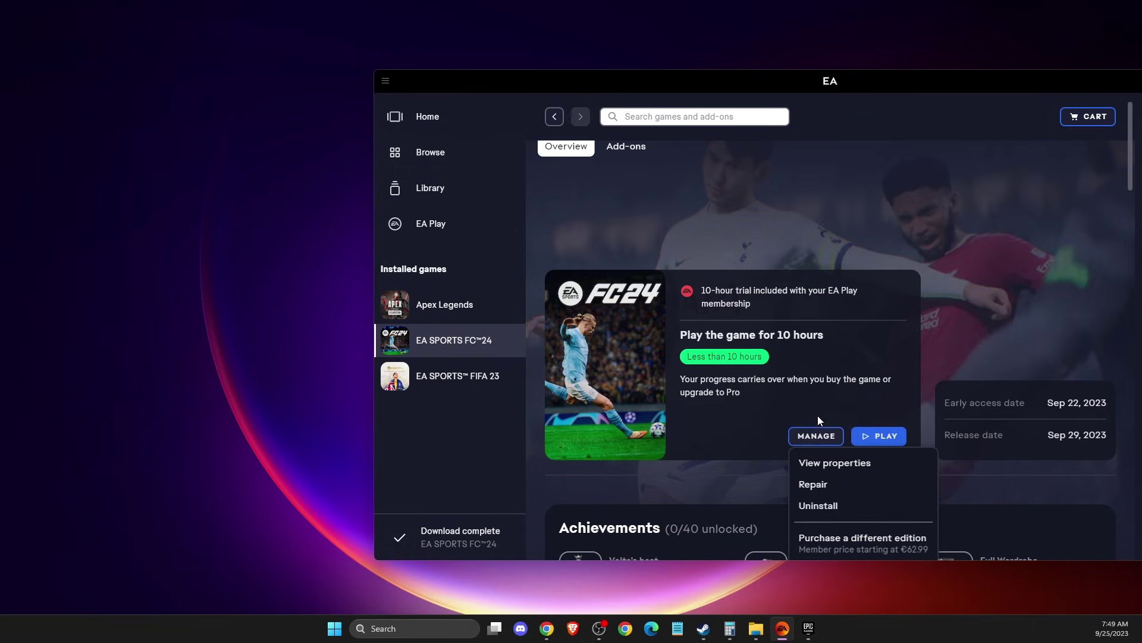
pyautogui.click(821, 462)
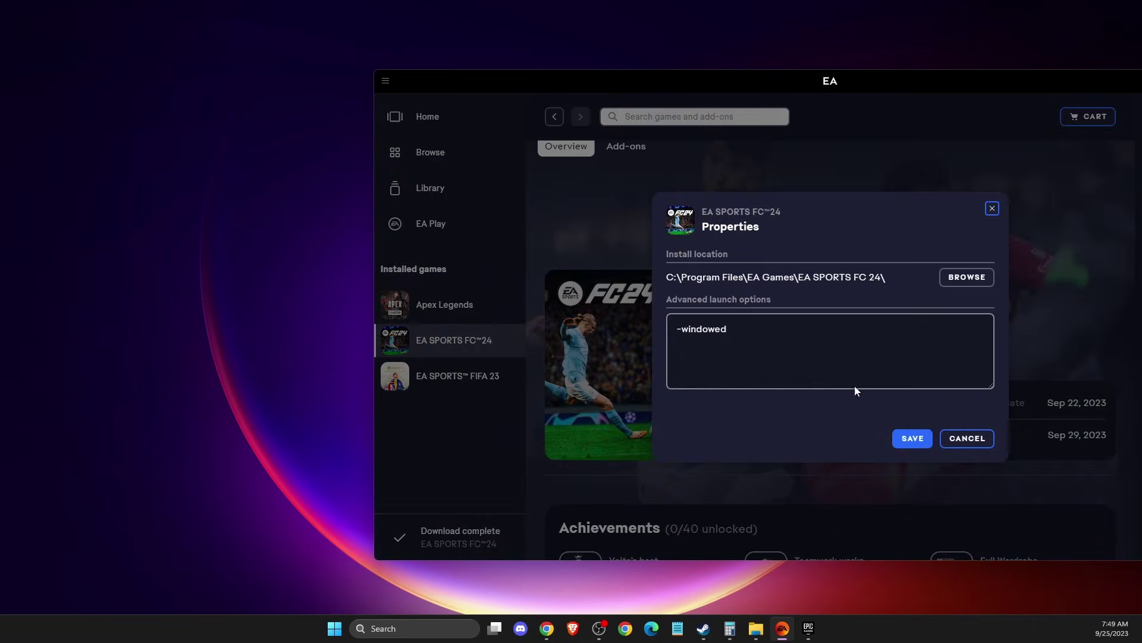
pyautogui.click(958, 438)
pyautogui.click(820, 442)
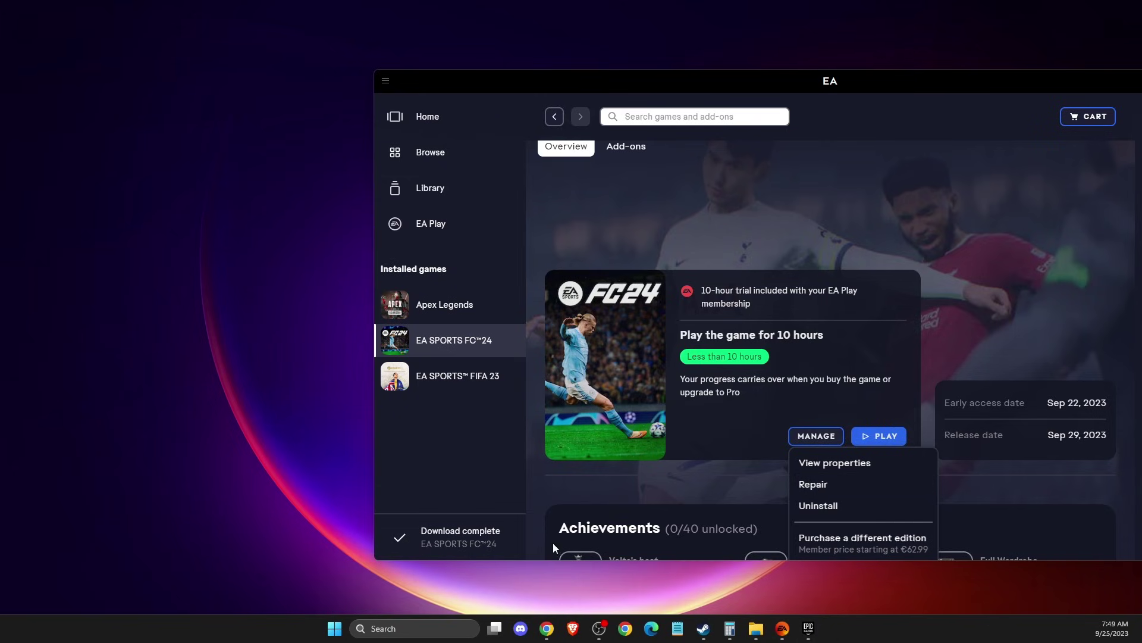
# Switch to Steam, view the file verification option in the installed files properties of Aimlabs, and close both windows.
pyautogui.click(704, 629)
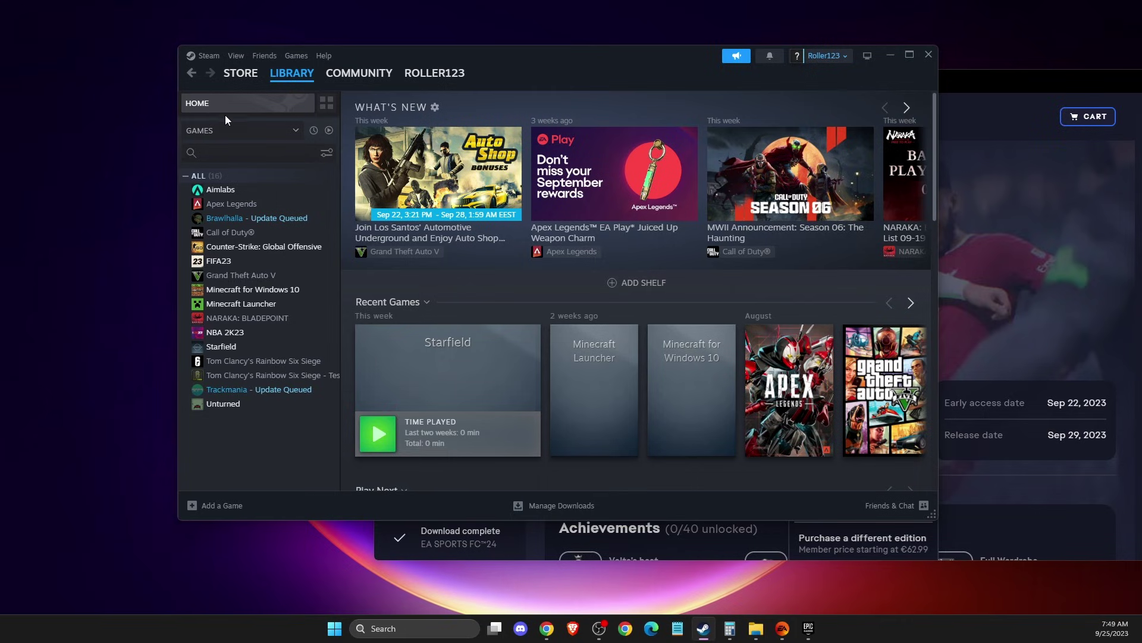
pyautogui.rightClick(228, 190)
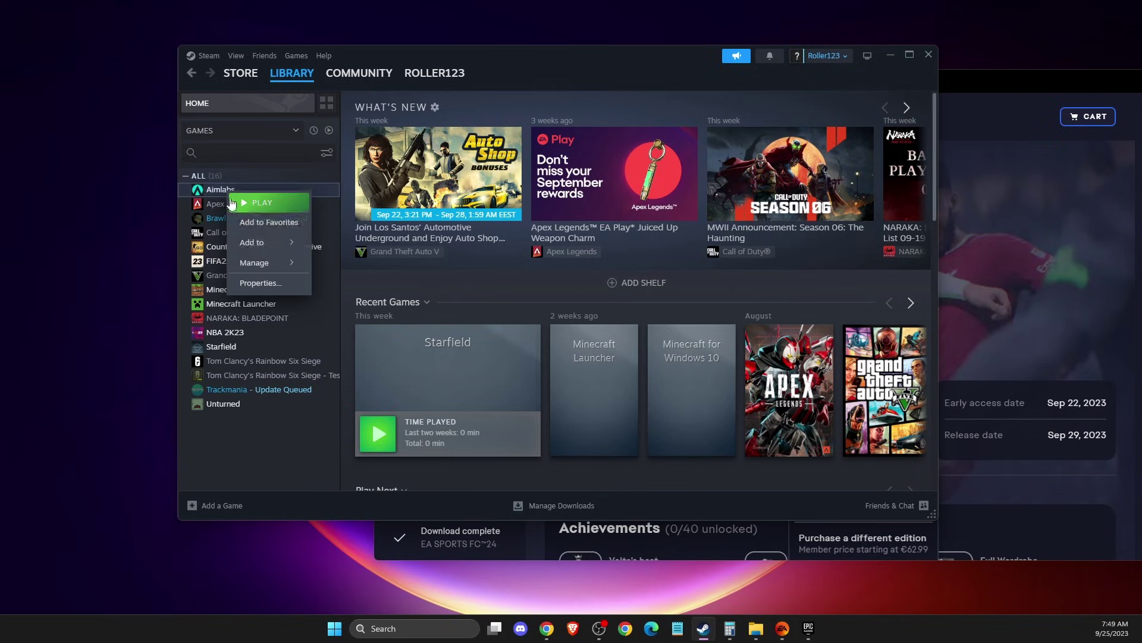
pyautogui.click(257, 285)
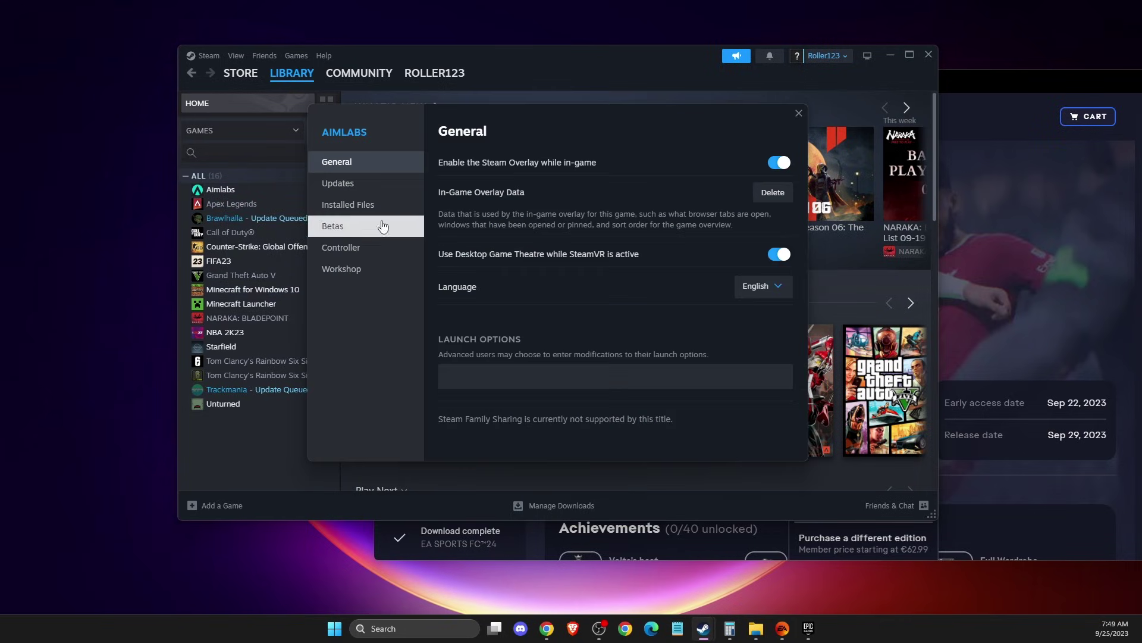
pyautogui.click(362, 205)
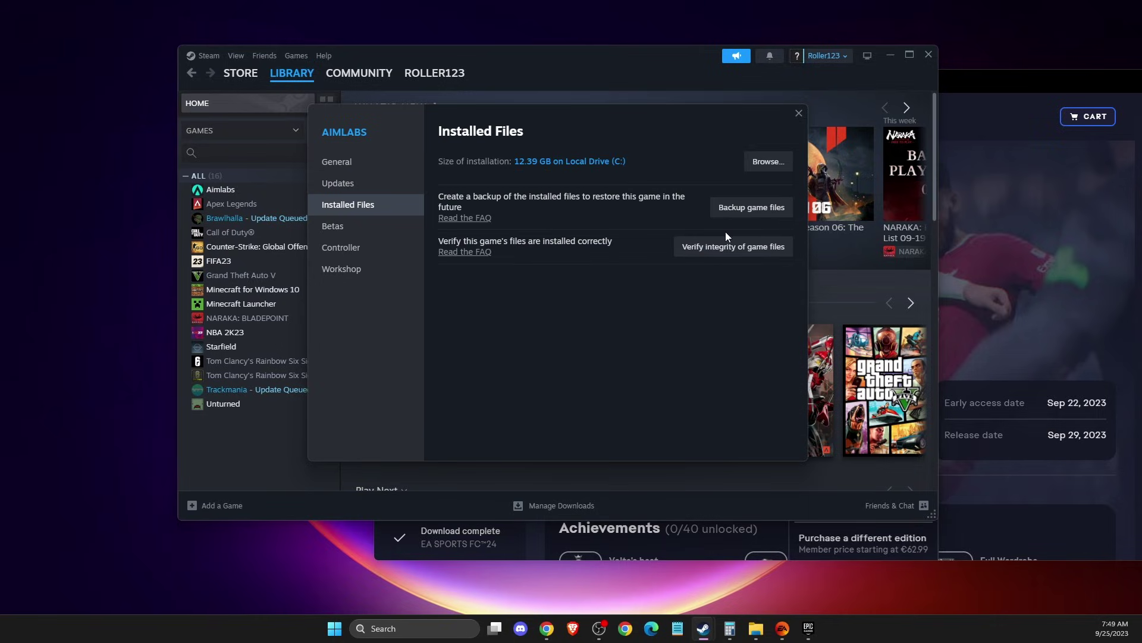
pyautogui.click(928, 55)
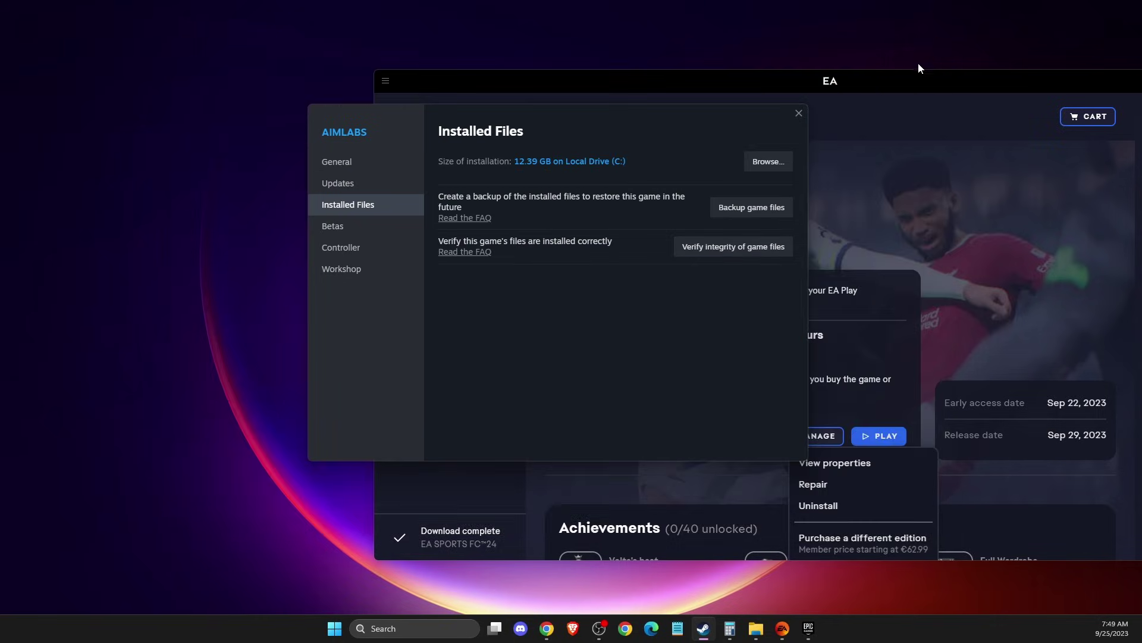
pyautogui.click(798, 113)
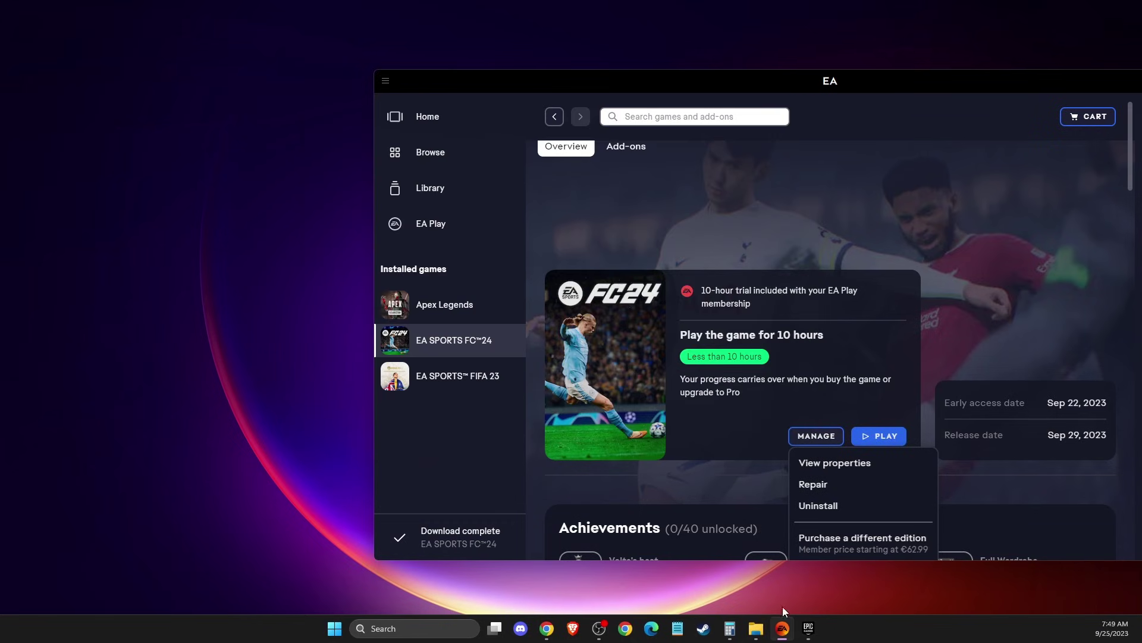
# Switch to the Epic Games Launcher, view Fortnite's management options with file verification, and close the launcher.
pyautogui.click(805, 628)
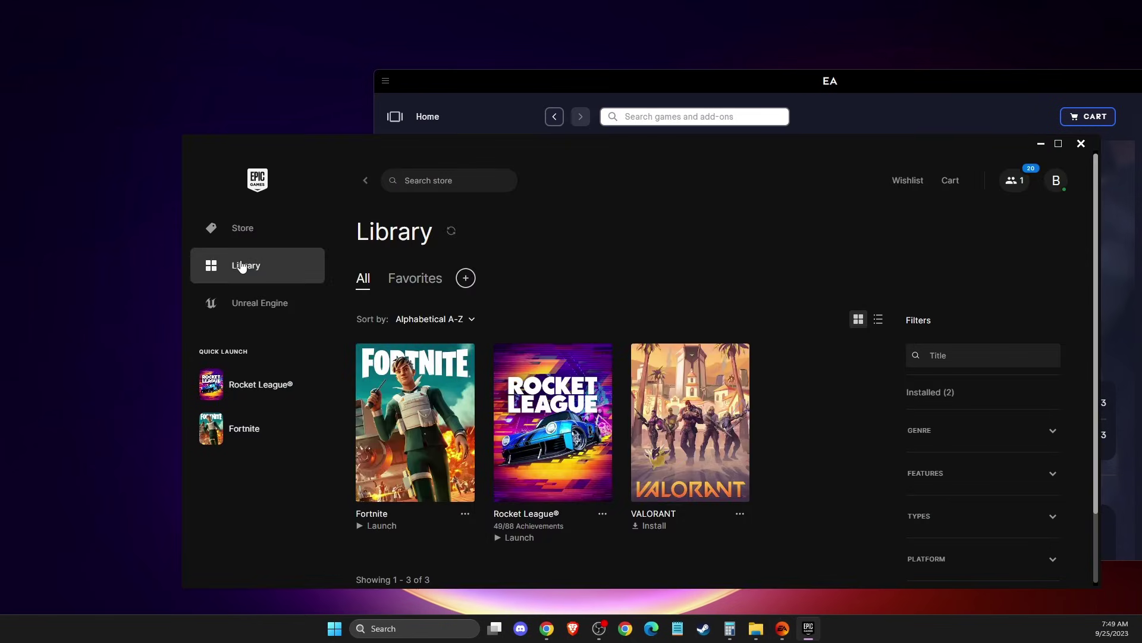
pyautogui.rightClick(399, 404)
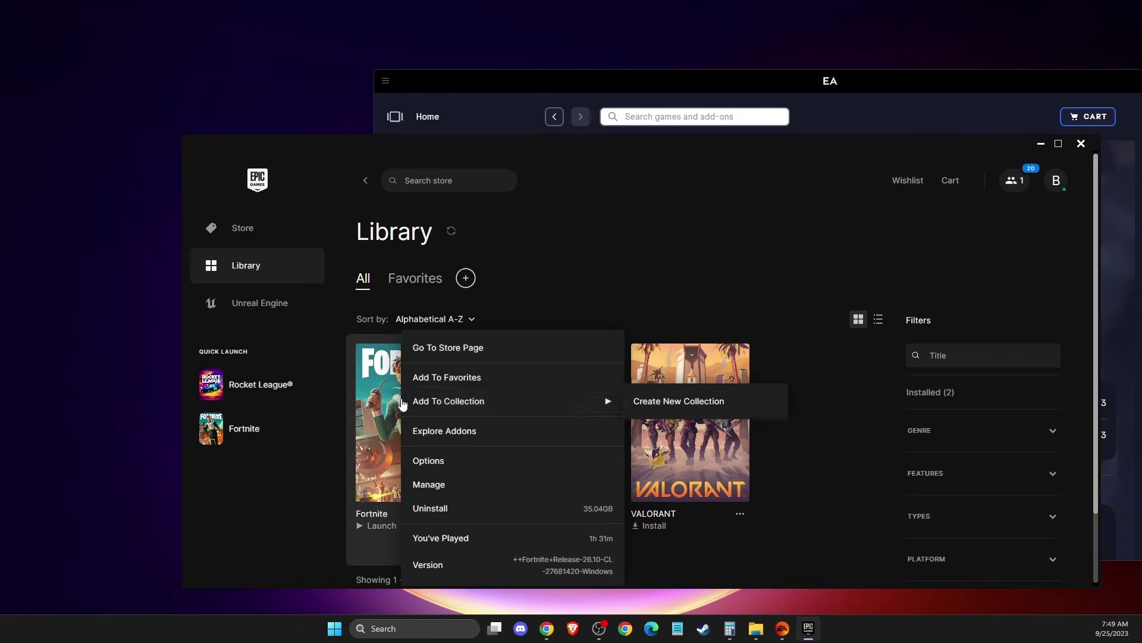
pyautogui.click(440, 487)
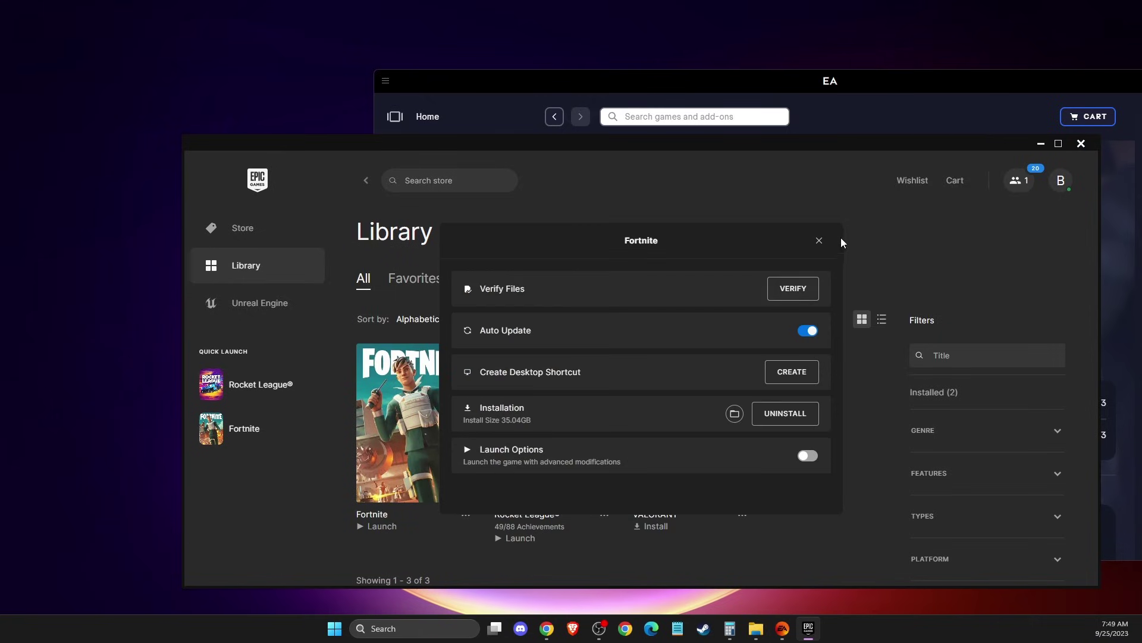
pyautogui.click(821, 237)
pyautogui.click(1082, 143)
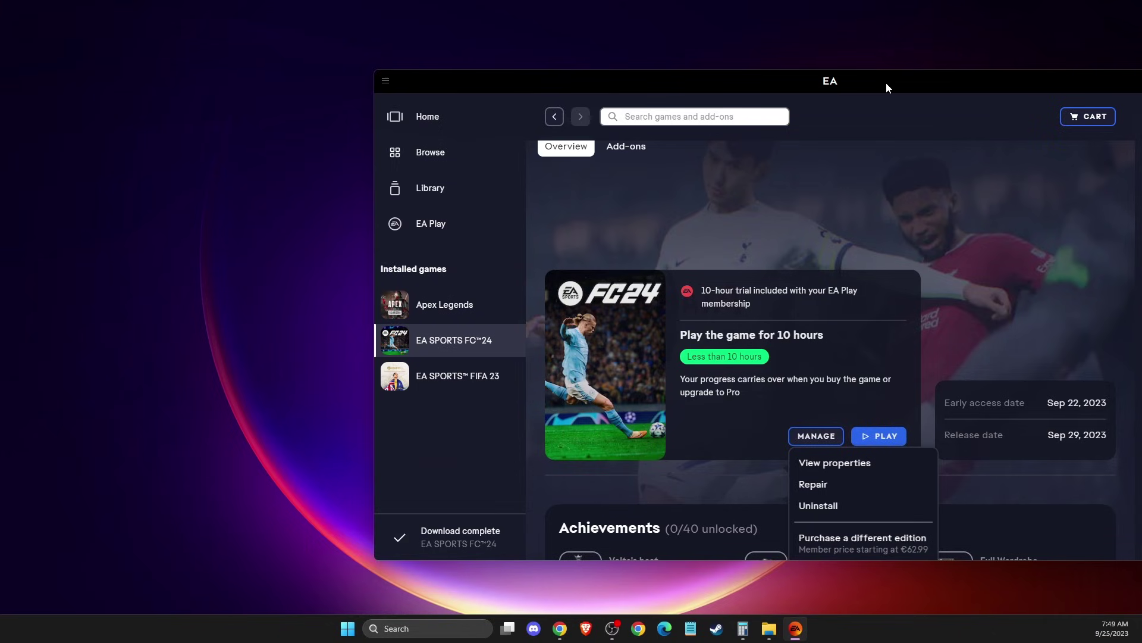
# Start App Recovery from the EA app's help options.
pyautogui.click(385, 81)
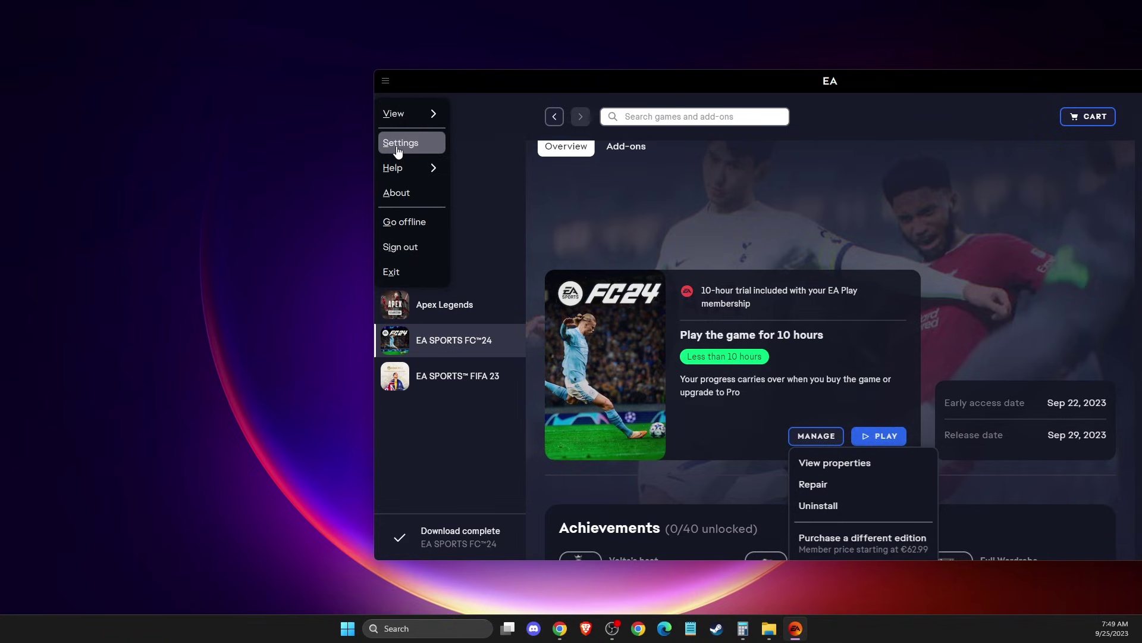
pyautogui.moveTo(403, 171)
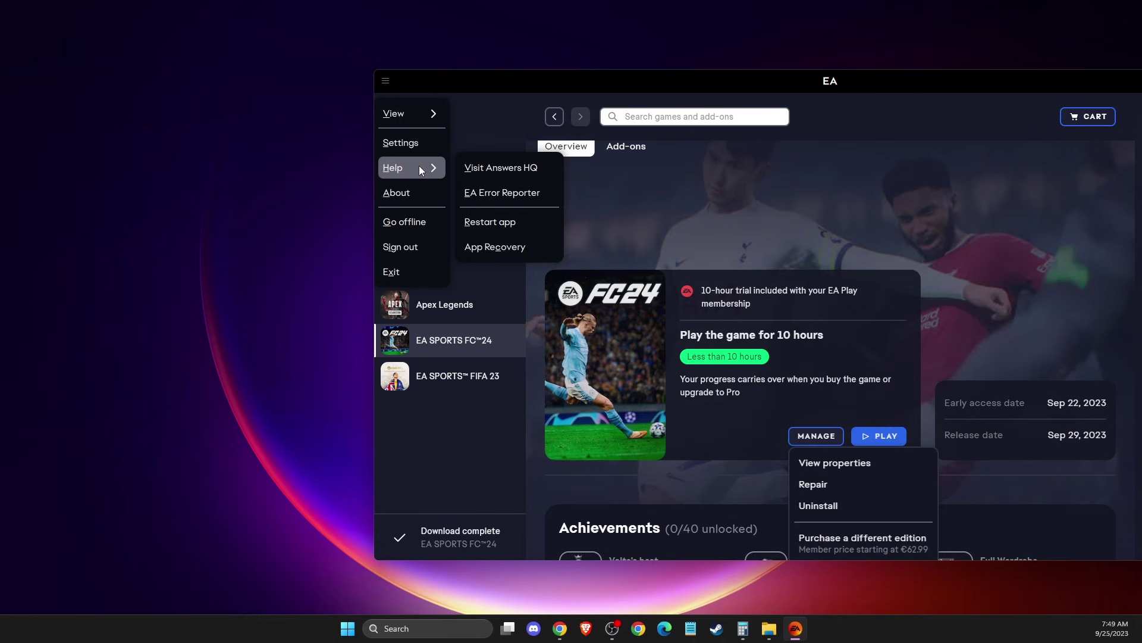
pyautogui.click(495, 247)
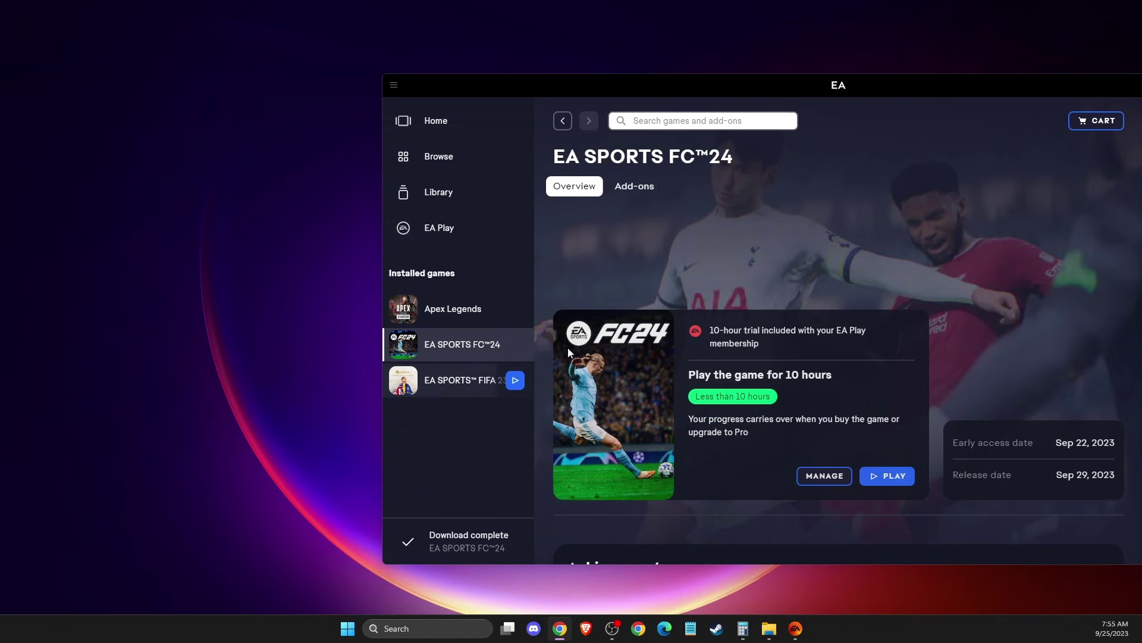
# Review the -windowed advanced launch option in the EA SPORTS FC 24 properties, leave without saving, and close the FC 24 documents folder.
pyautogui.moveTo(503, 354)
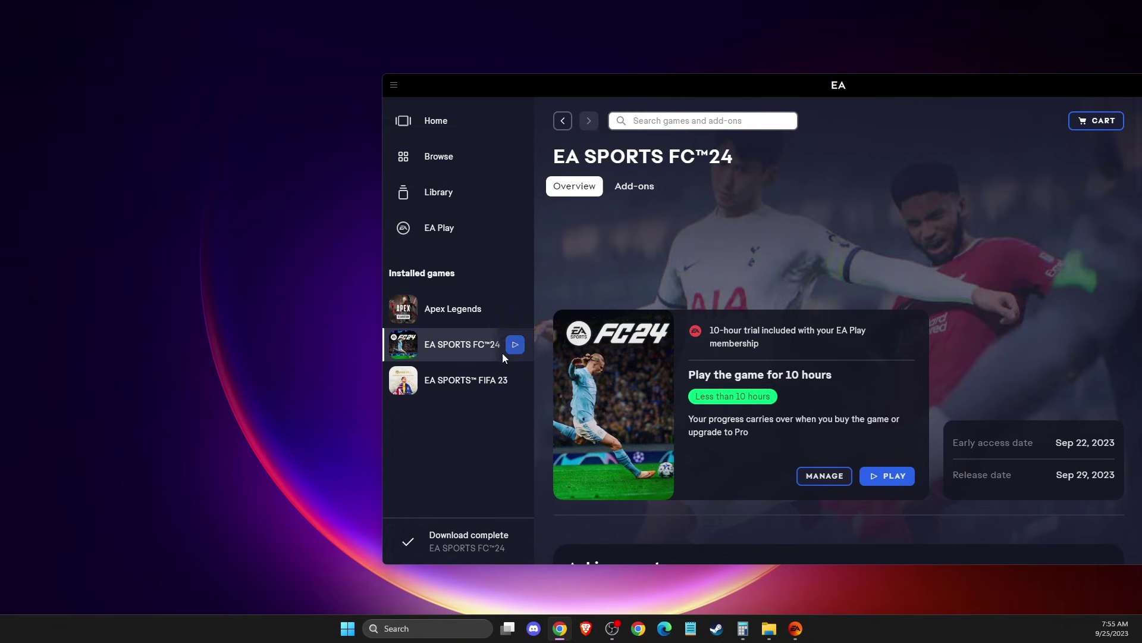
pyautogui.click(825, 478)
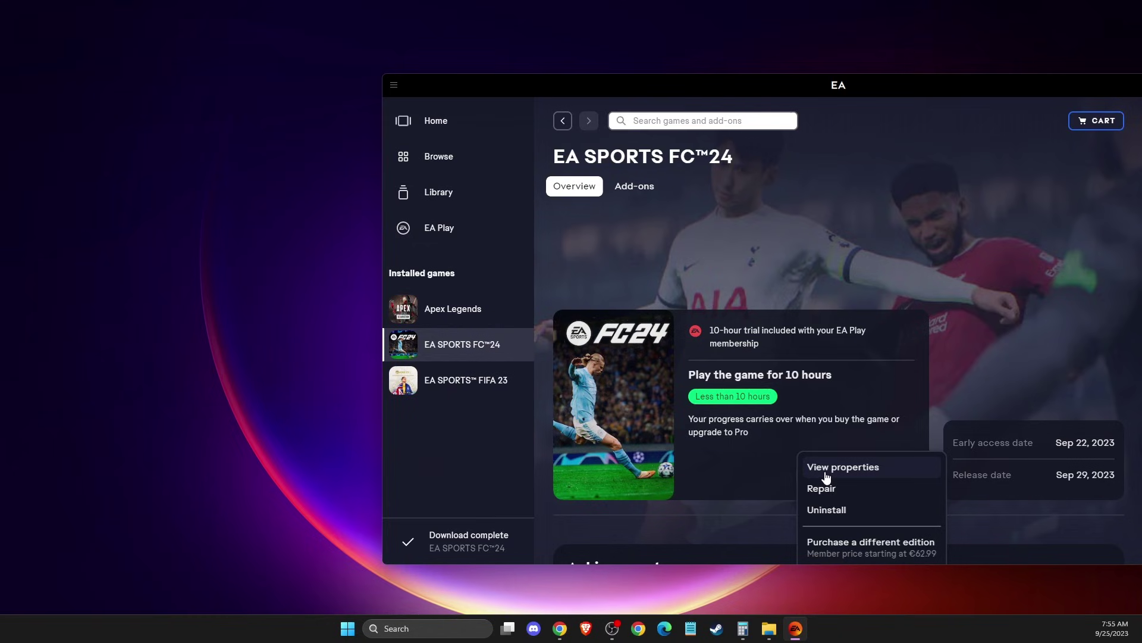
pyautogui.click(826, 469)
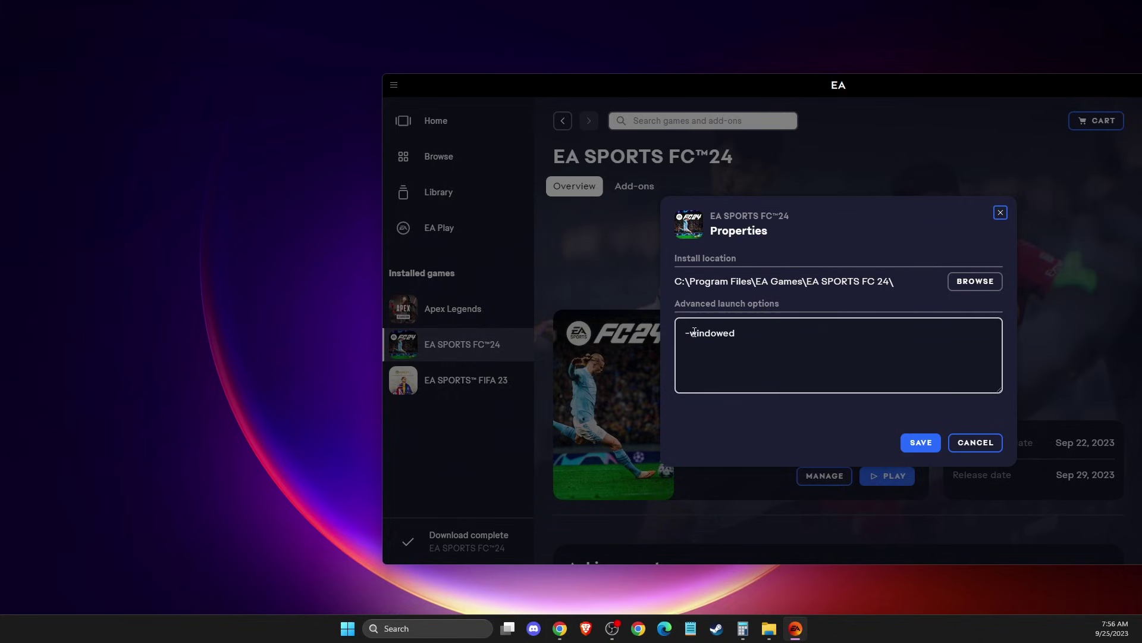
pyautogui.click(975, 444)
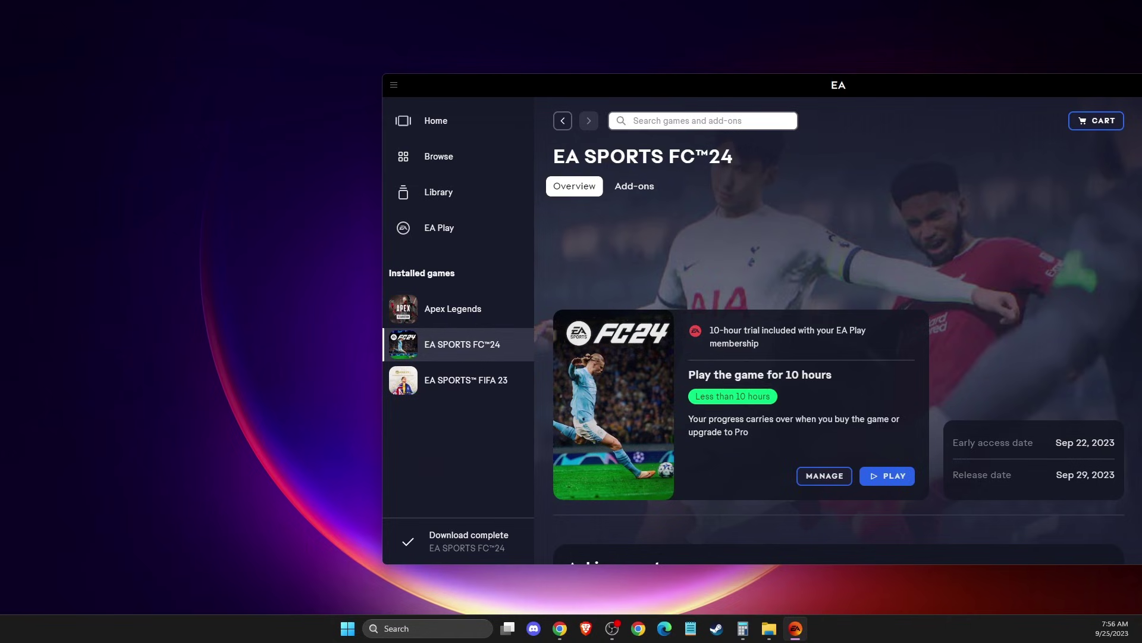
pyautogui.moveTo(778, 95); pyautogui.dragTo(811, 92)
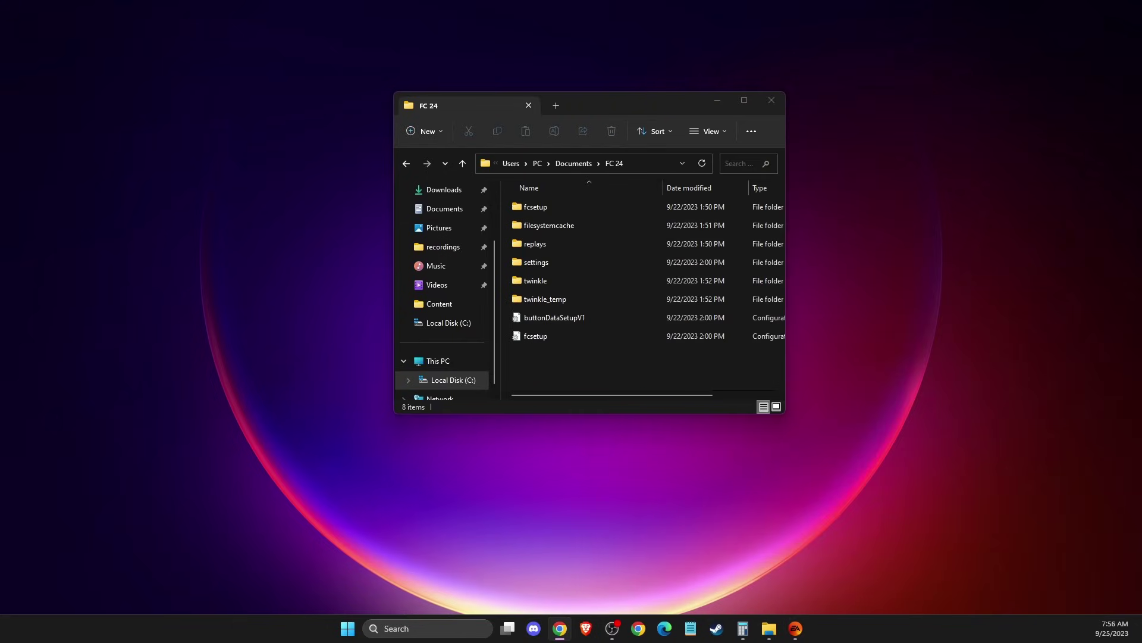
pyautogui.click(770, 101)
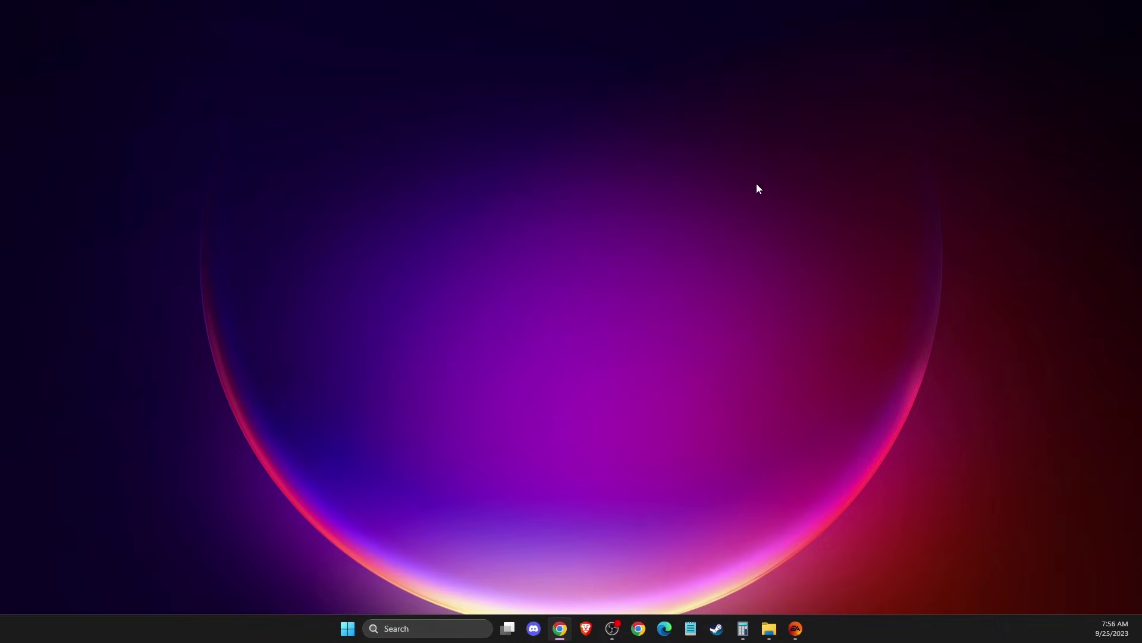
# Turn off real-time protection in the Windows virus and threat protection settings, and close Windows Security.
pyautogui.click(463, 620)
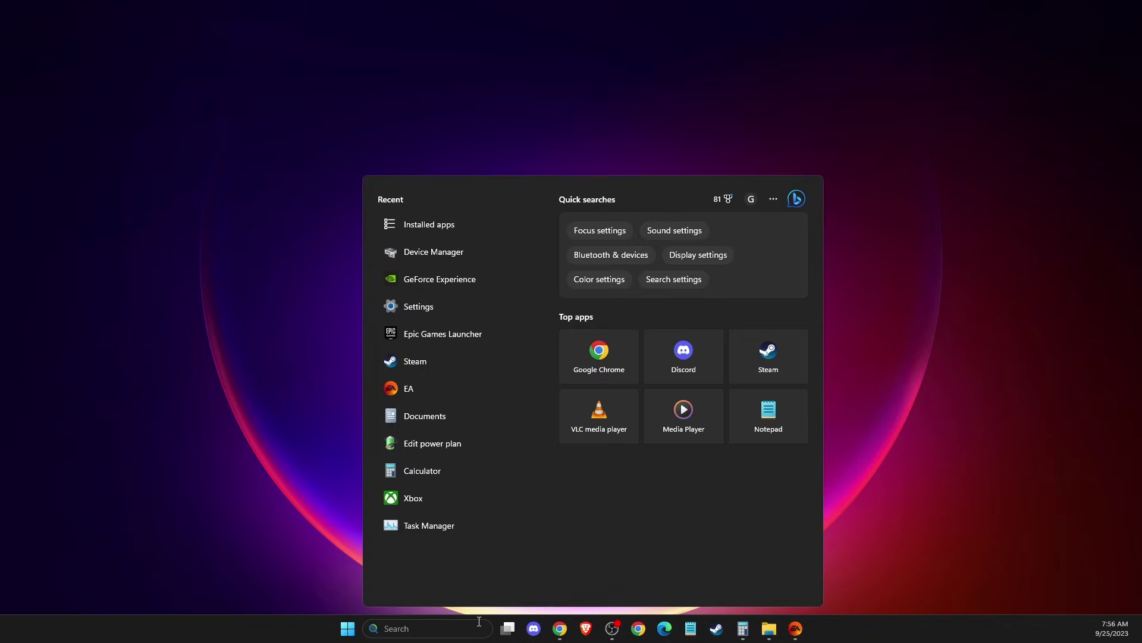
pyautogui.write('VIRUS')
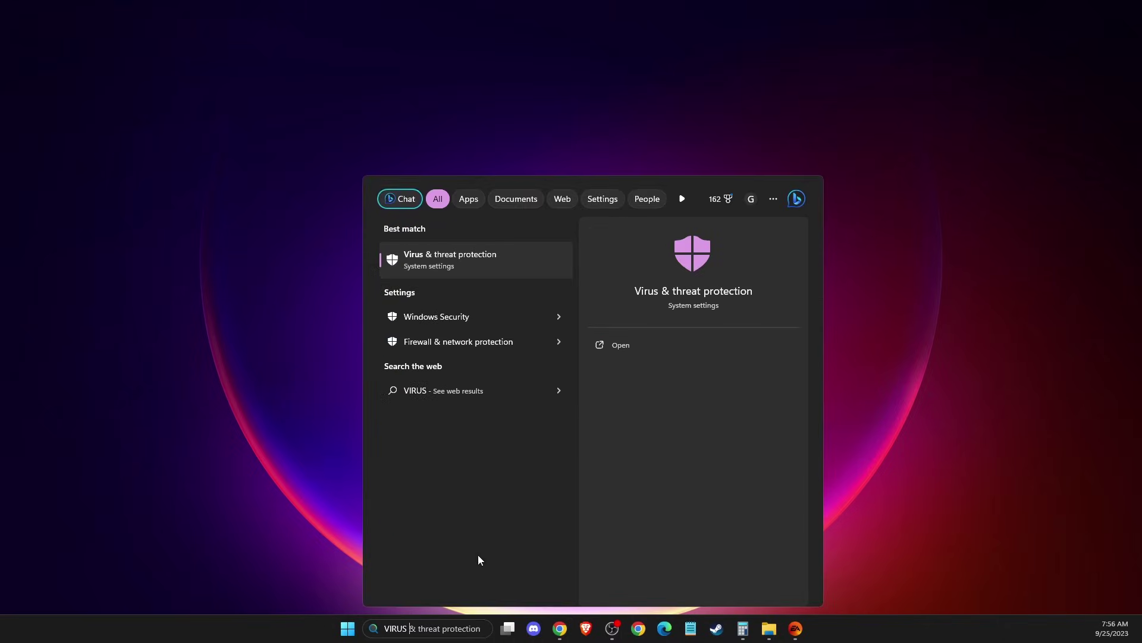
pyautogui.click(450, 254)
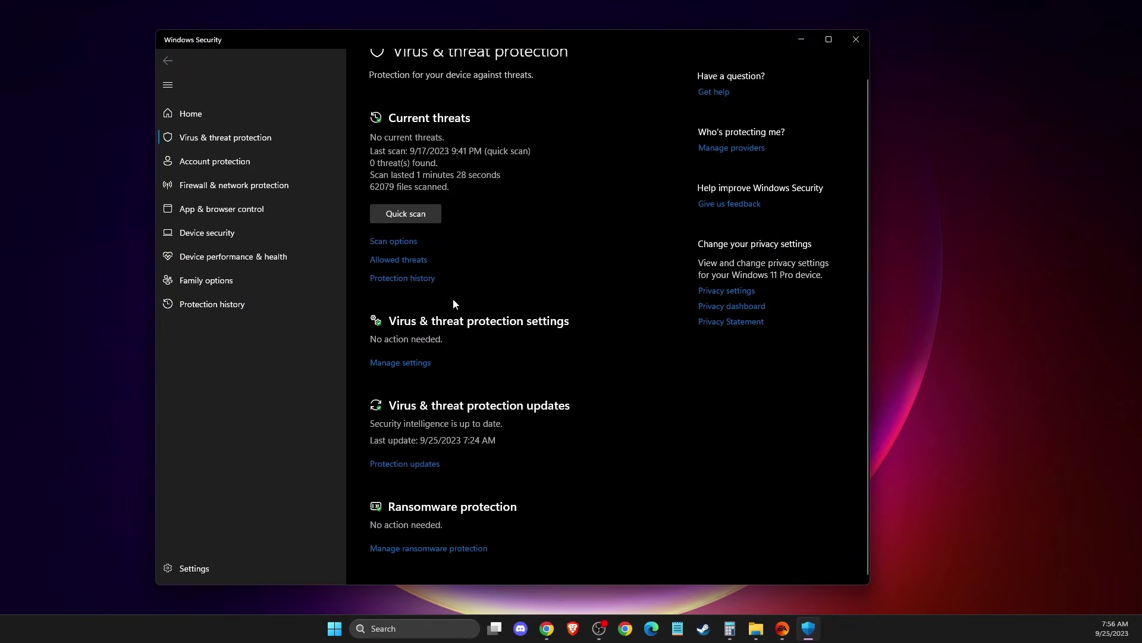
pyautogui.click(405, 364)
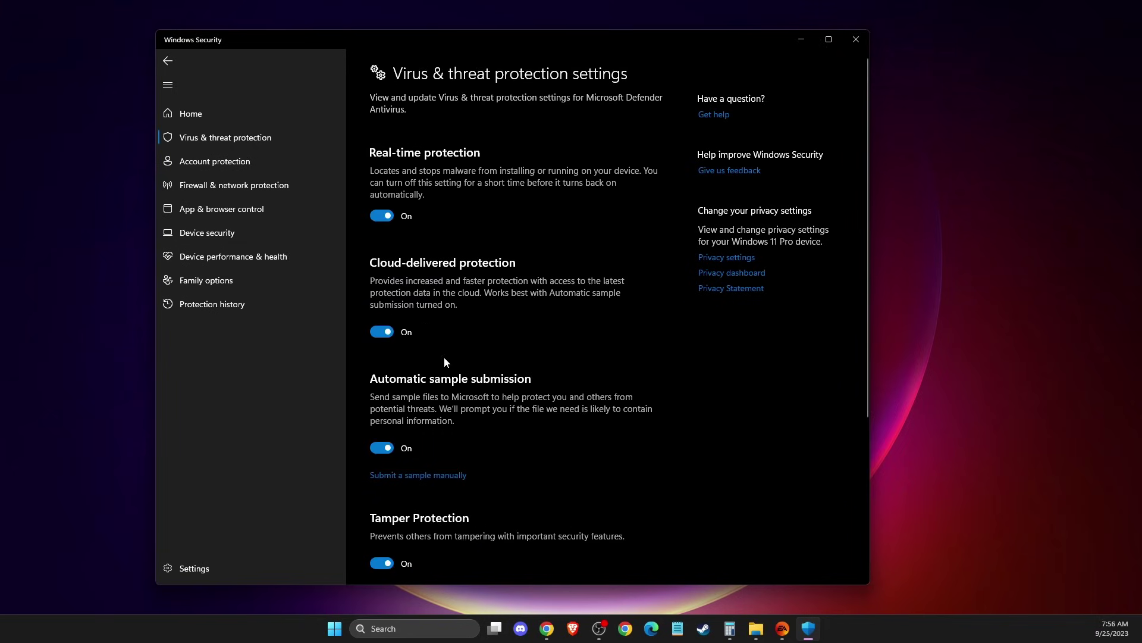
pyautogui.click(381, 218)
pyautogui.click(855, 41)
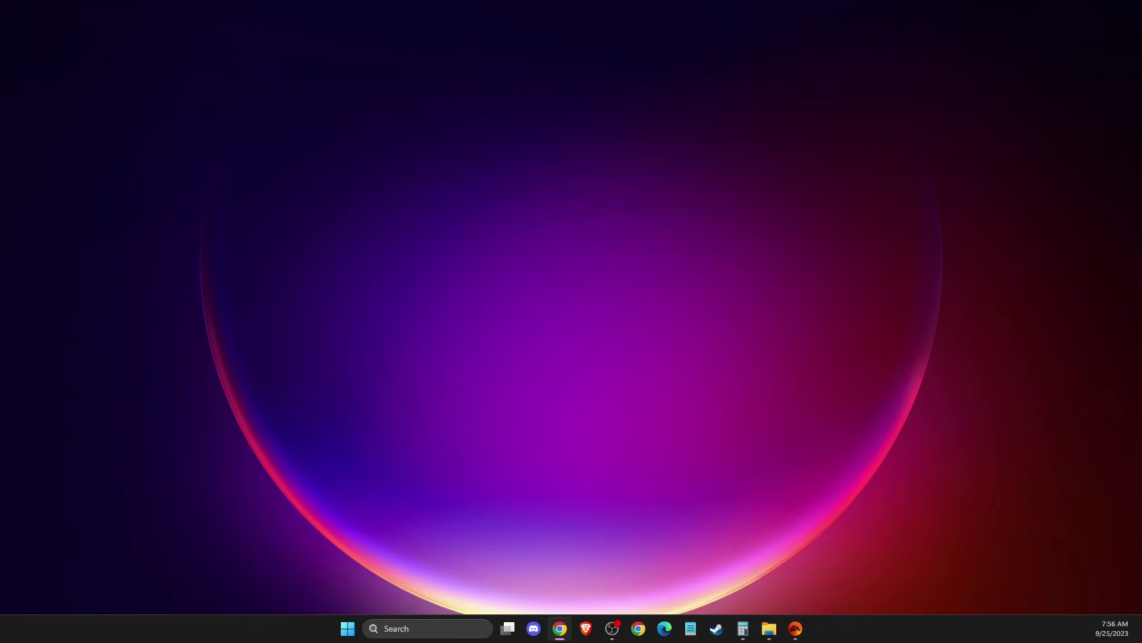
# Switch the Windows power plan to High performance in Power Options and close the window.
pyautogui.click(412, 628)
pyautogui.write('EDIT')
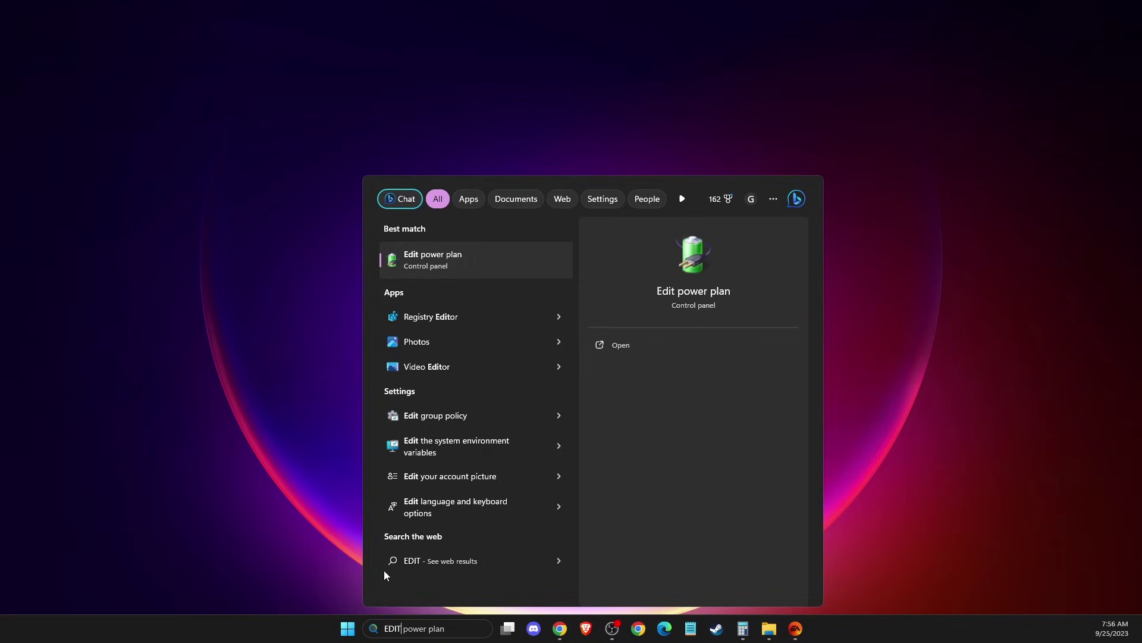
pyautogui.click(464, 269)
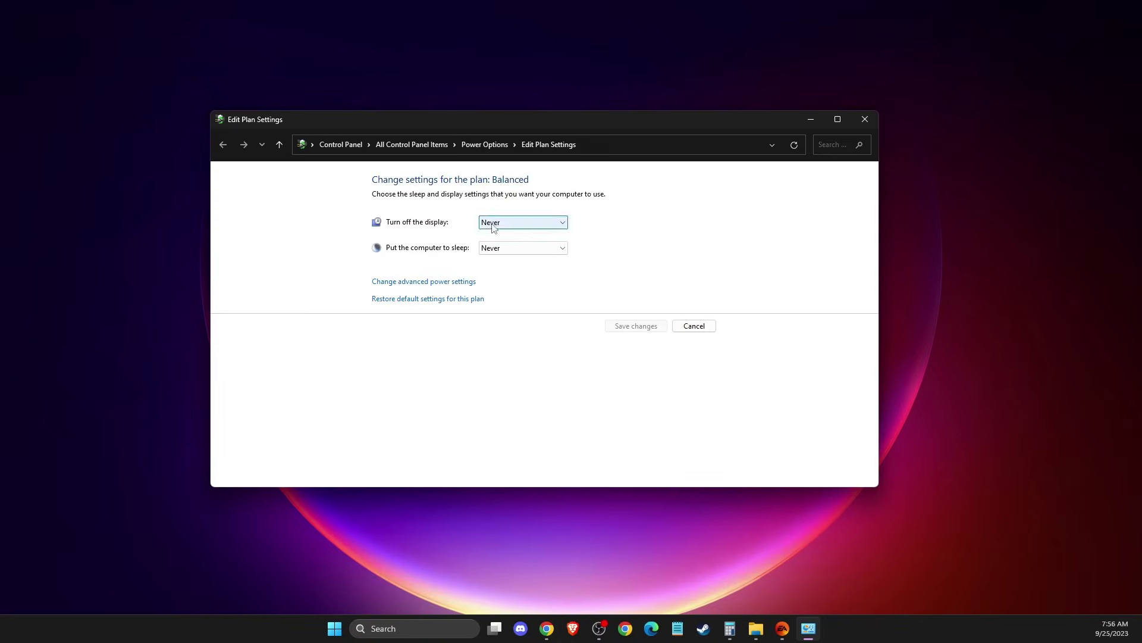
pyautogui.click(495, 146)
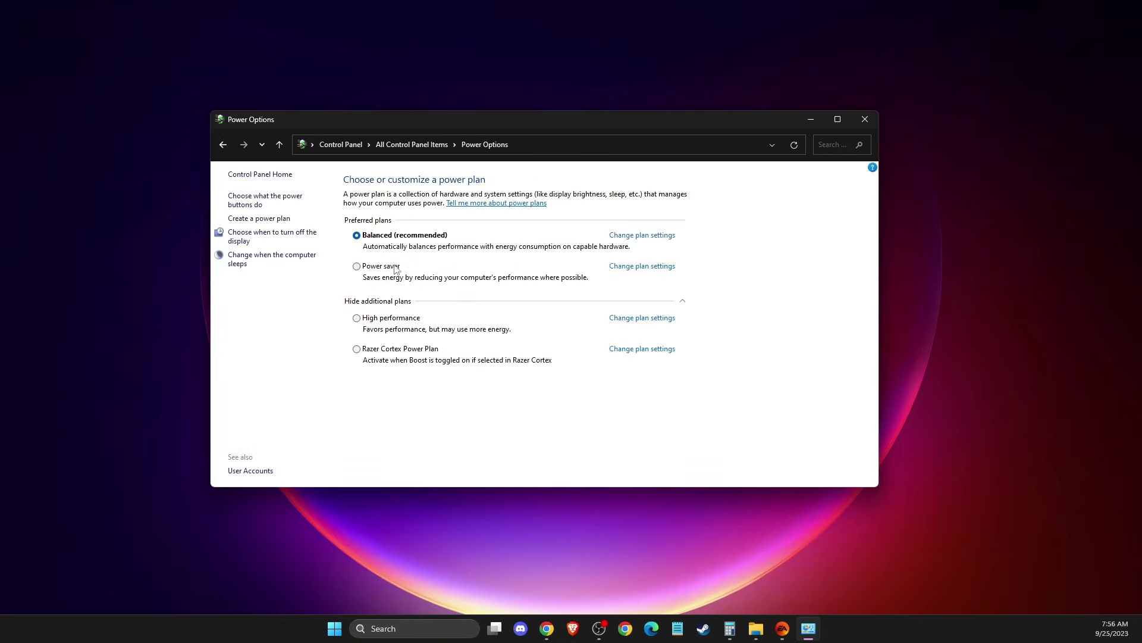
pyautogui.click(683, 302)
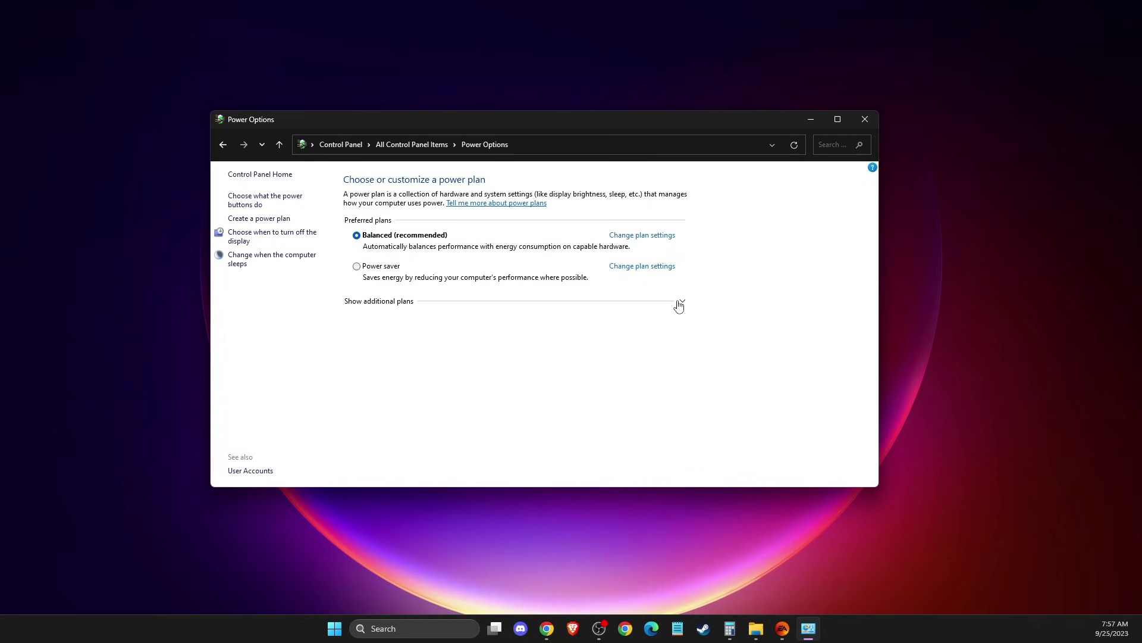
pyautogui.click(680, 303)
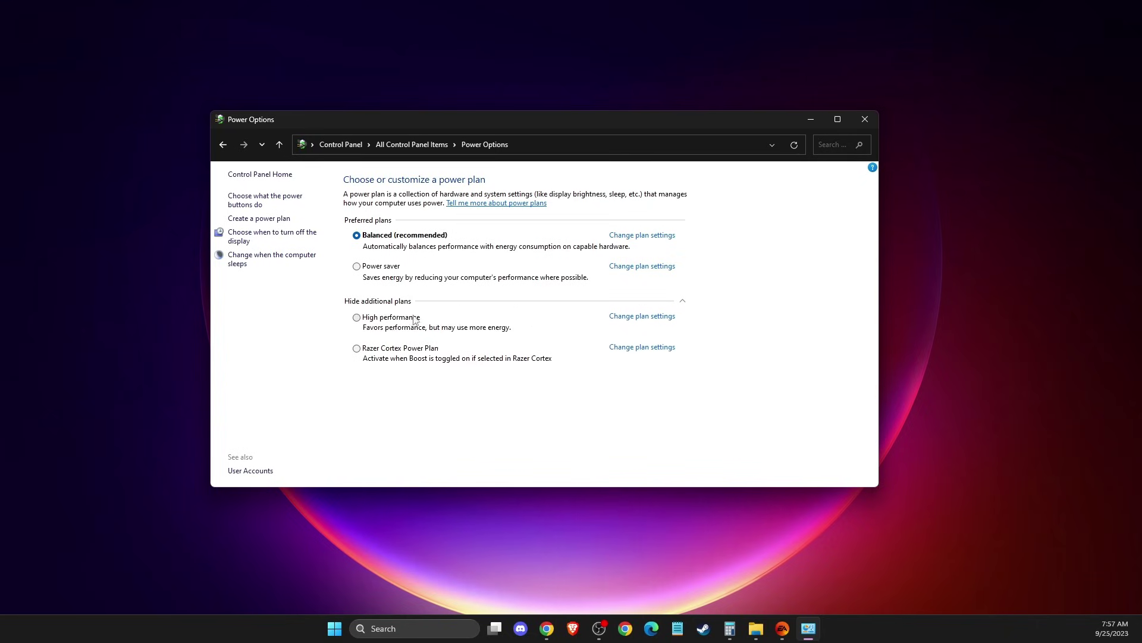
pyautogui.click(357, 318)
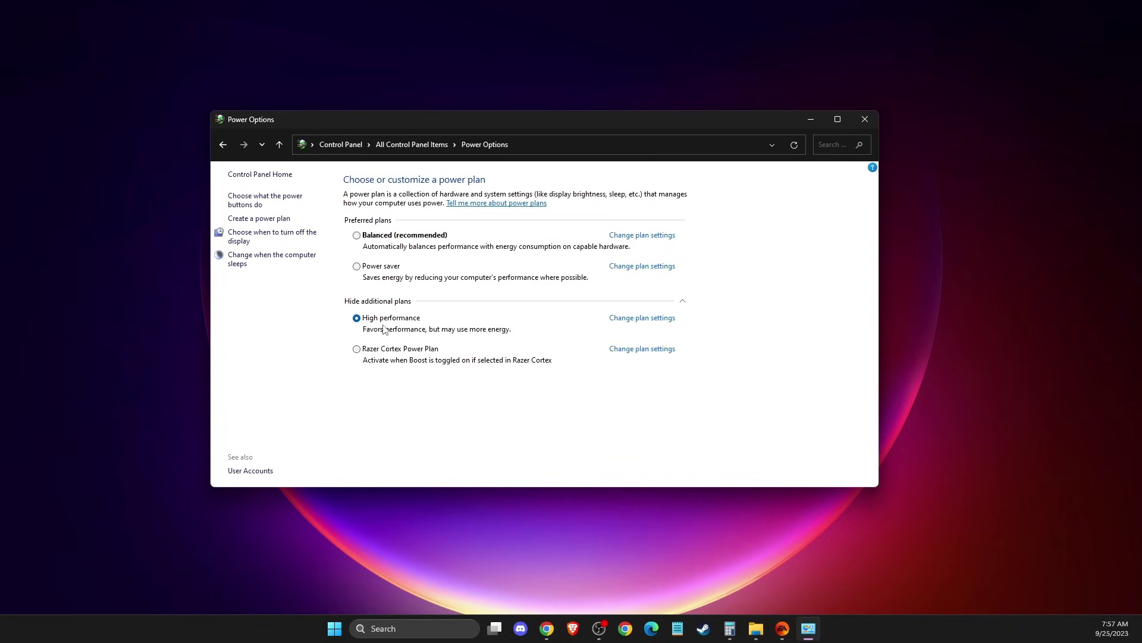
pyautogui.click(866, 120)
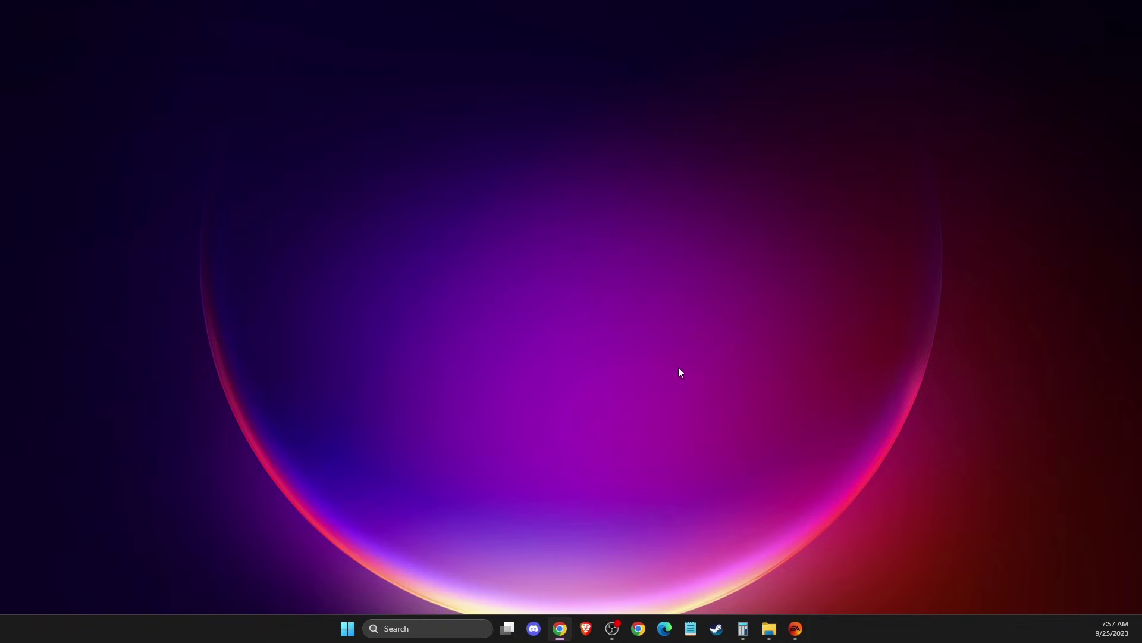
# Search Windows for the Documents folder and open it.
pyautogui.click(441, 632)
pyautogui.write('docu')
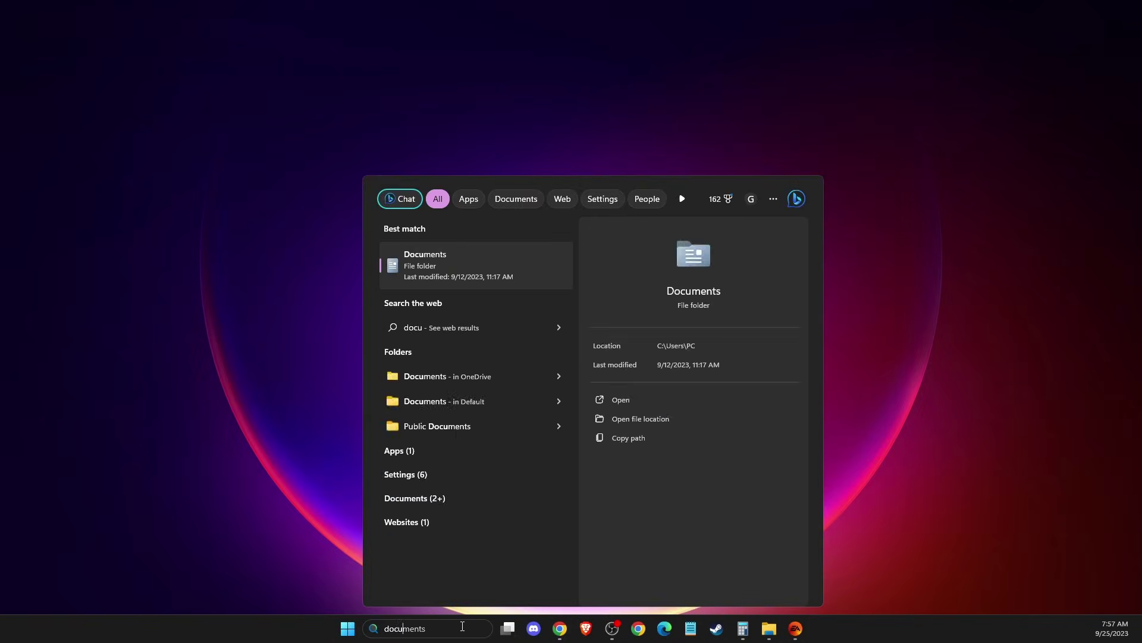
pyautogui.press('Return')
pyautogui.click(571, 248)
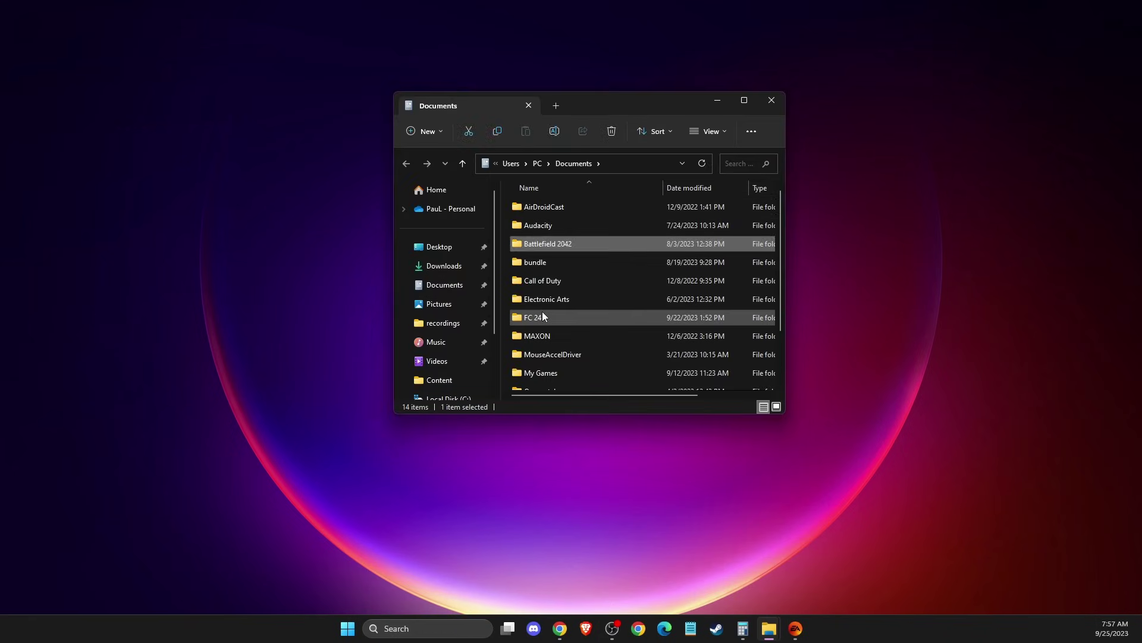
# Rename the FC 24 folder in Documents to FC 24aa.
pyautogui.click(542, 317)
pyautogui.rightClick(524, 325)
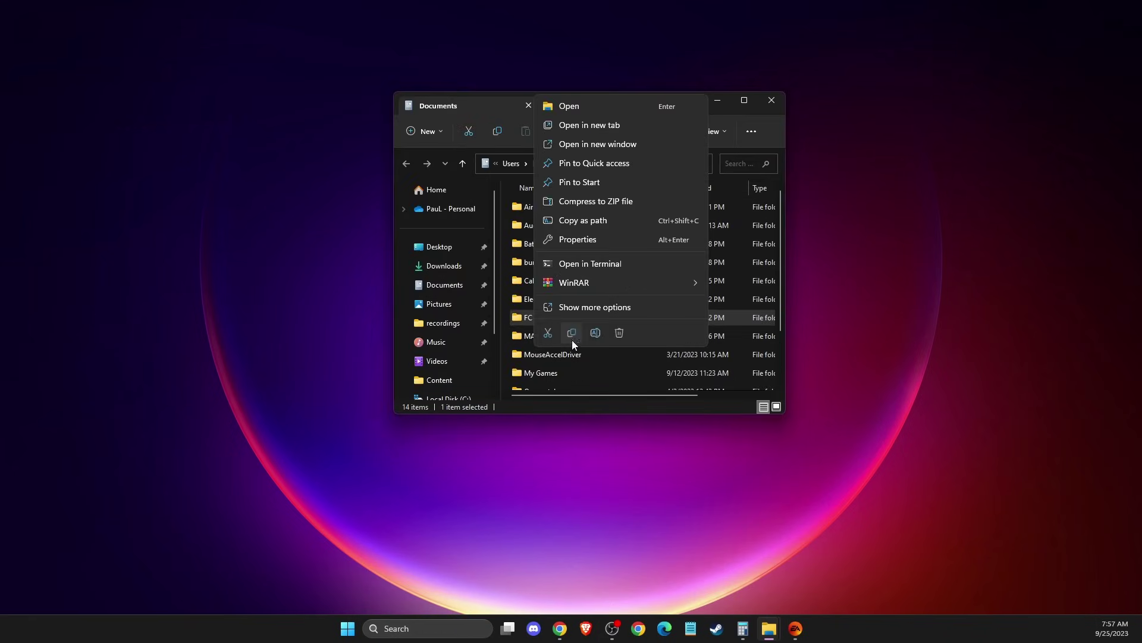
pyautogui.click(595, 333)
pyautogui.click(555, 318)
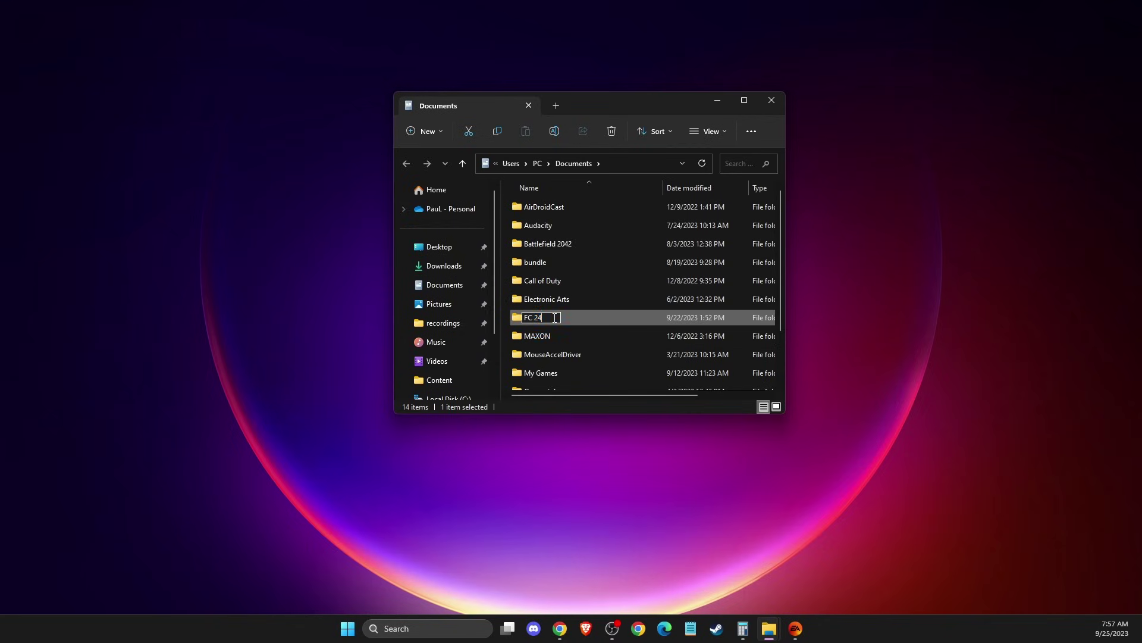
pyautogui.write('aa')
pyautogui.press('Return')
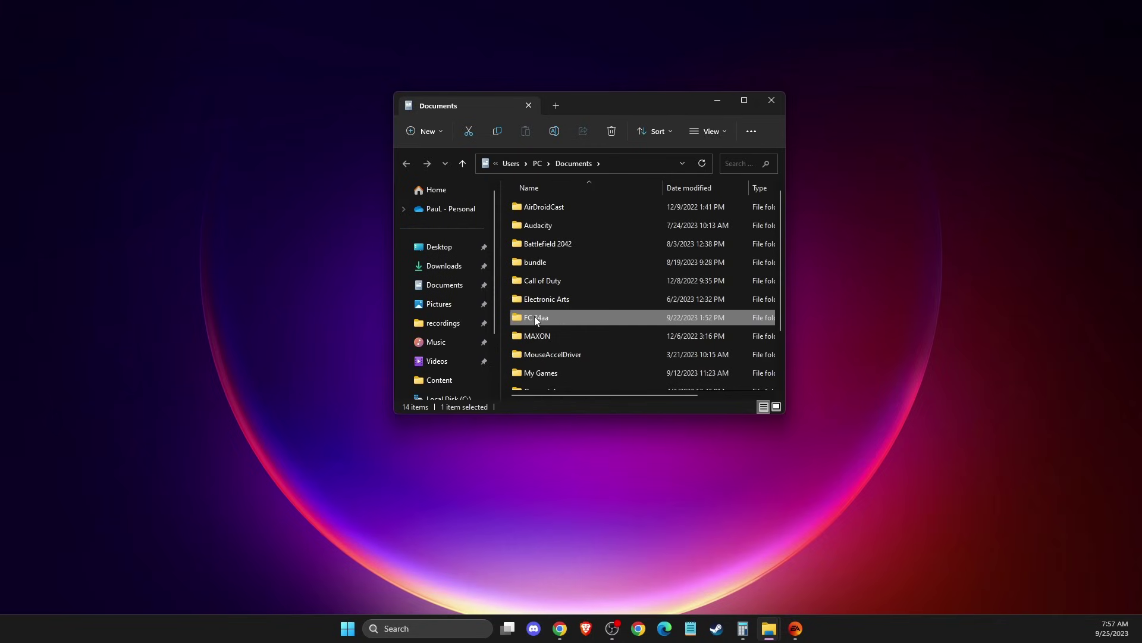
# Rename the FC 24aa folder back to FC 24 by removing the added letters.
pyautogui.rightClick(560, 320)
pyautogui.click(596, 331)
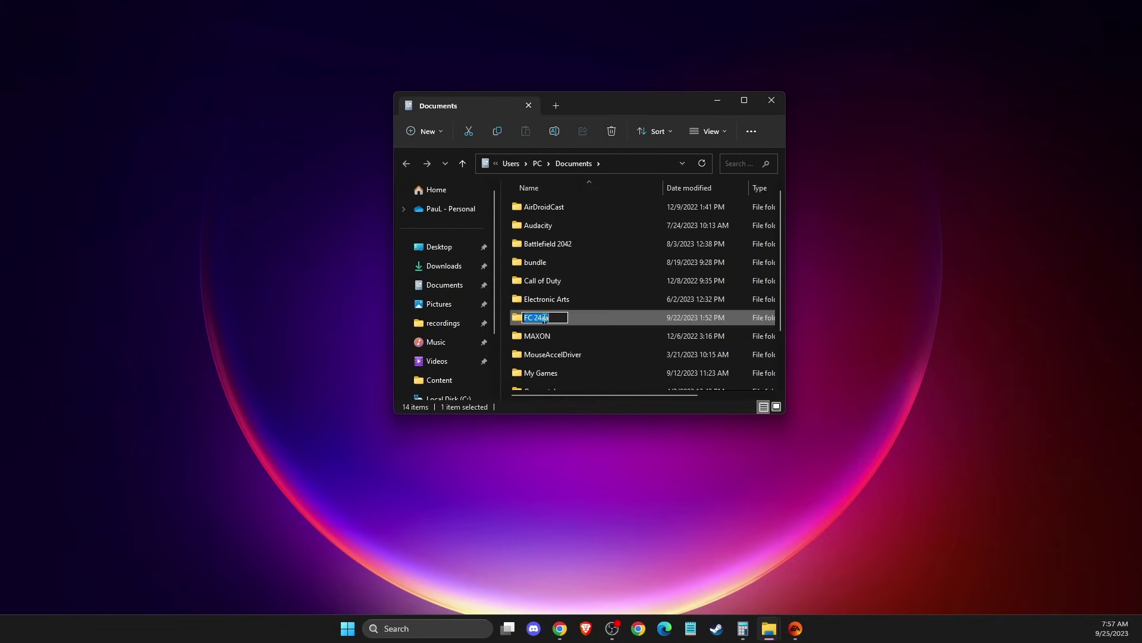
pyautogui.click(561, 316)
pyautogui.press('BackSpace')
pyautogui.press('BackSpace')
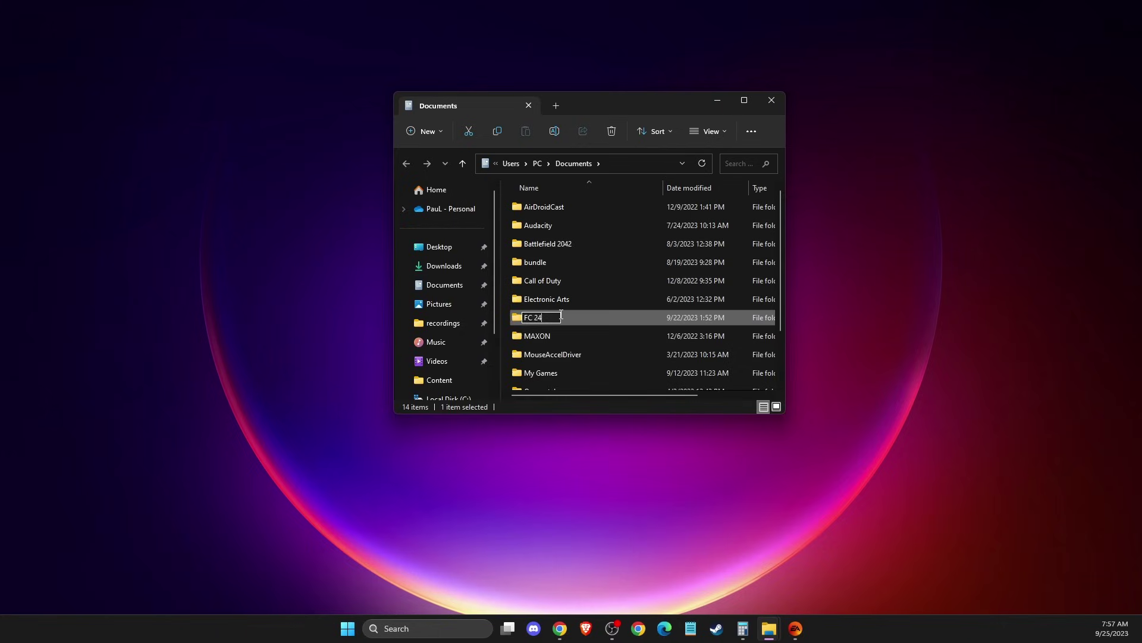
pyautogui.click(562, 353)
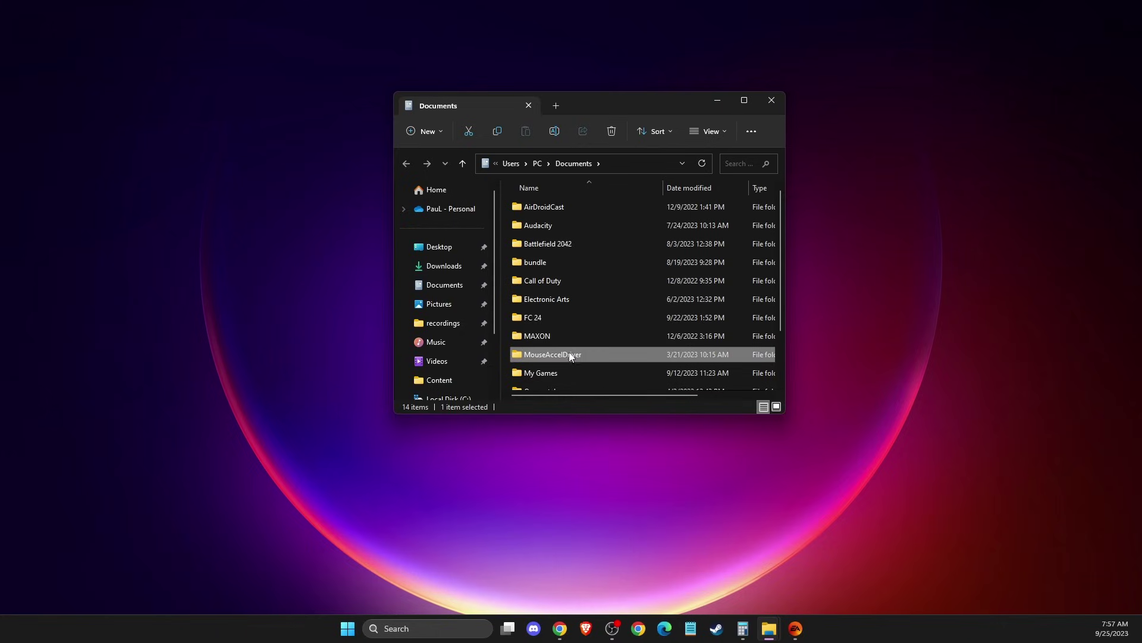
# Open the FC 24 folder to view its contents, and close the window.
pyautogui.doubleClick(533, 319)
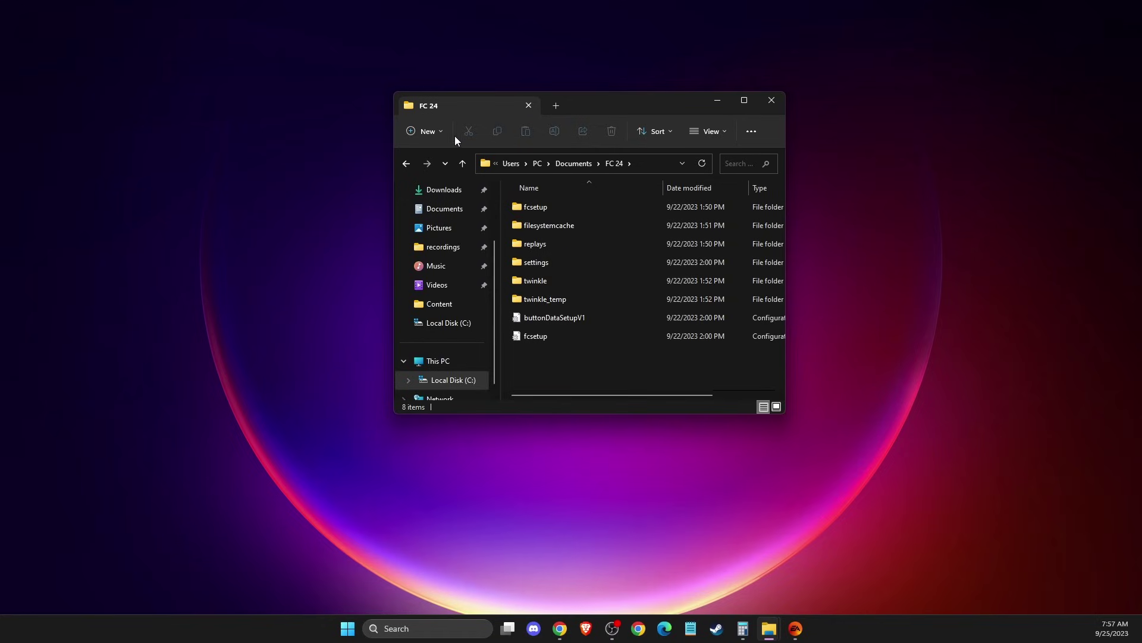
pyautogui.click(773, 102)
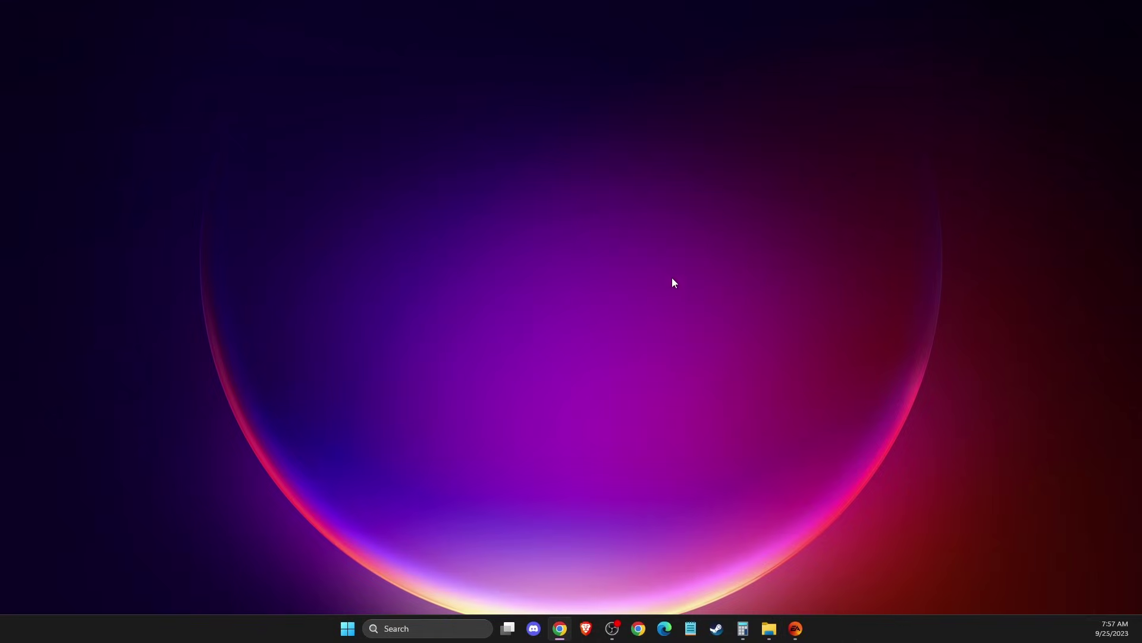
# Open the Local AppData folder through the Windows Run dialog.
pyautogui.click(444, 632)
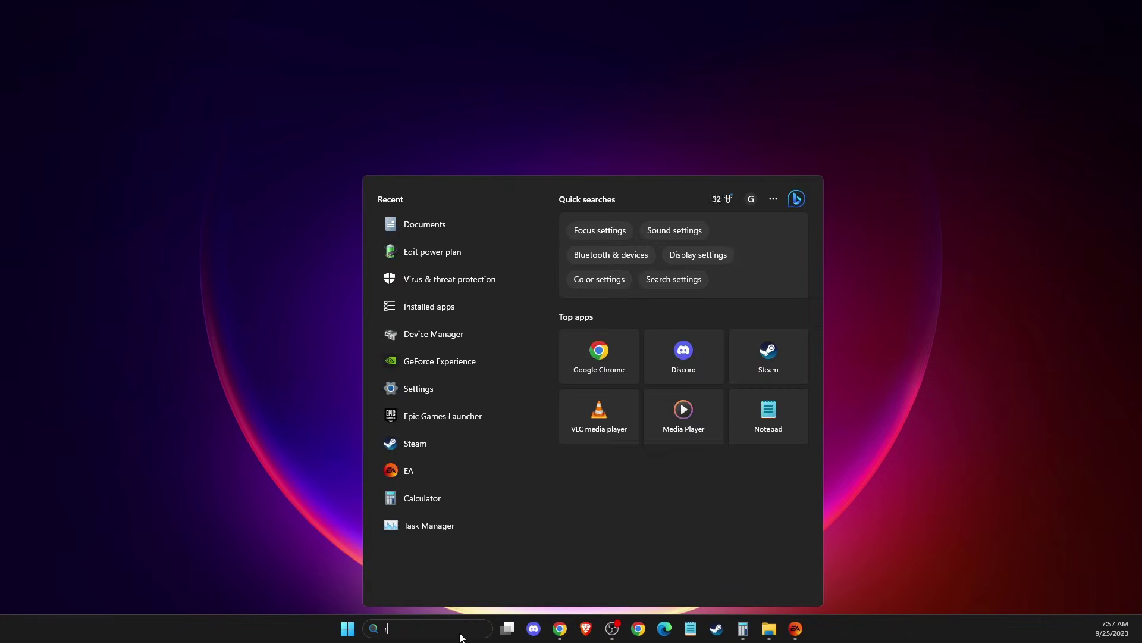
pyautogui.write('run')
pyautogui.click(441, 275)
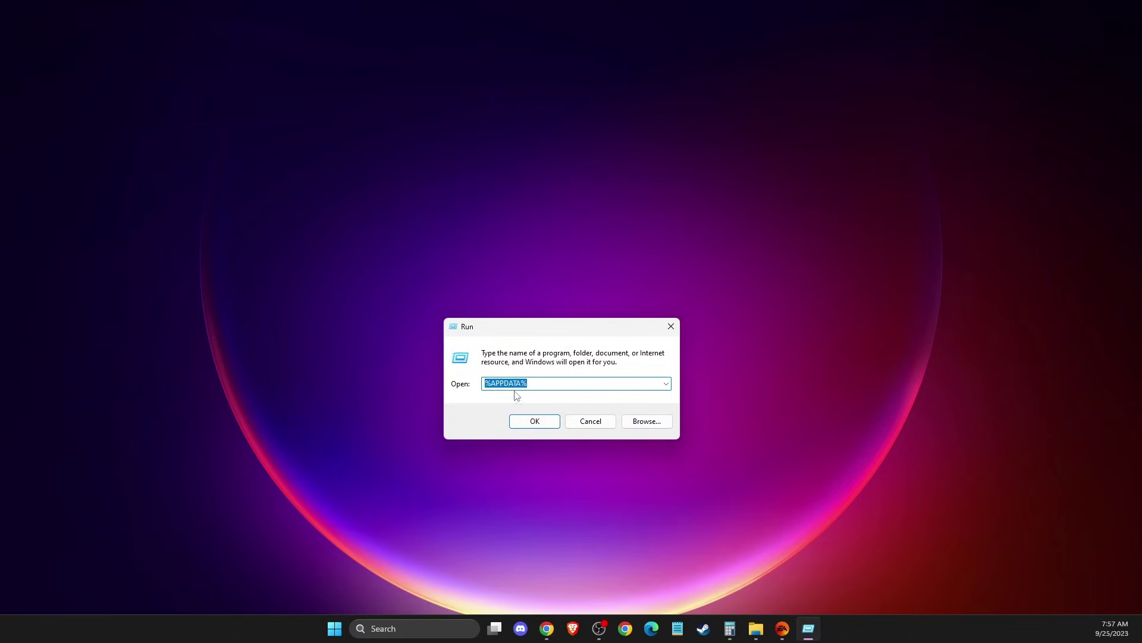
pyautogui.click(492, 383)
pyautogui.write('local')
pyautogui.click(534, 421)
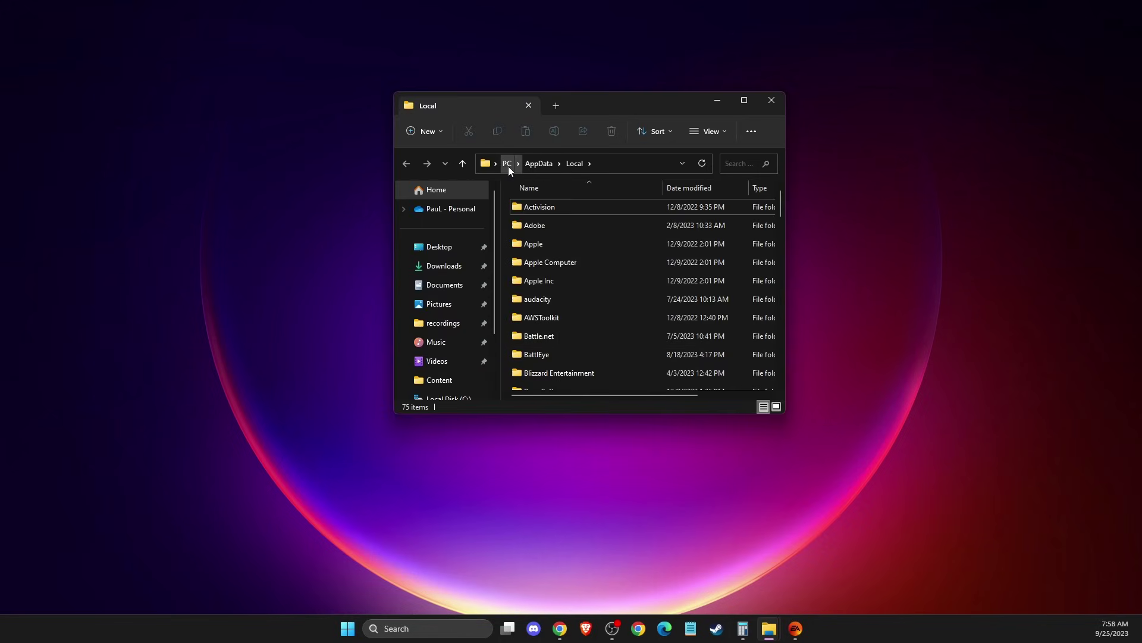
# Go to the Roaming folder inside AppData, maximize the window, select the BetterDiscord folder and look through the folder list.
pyautogui.click(544, 166)
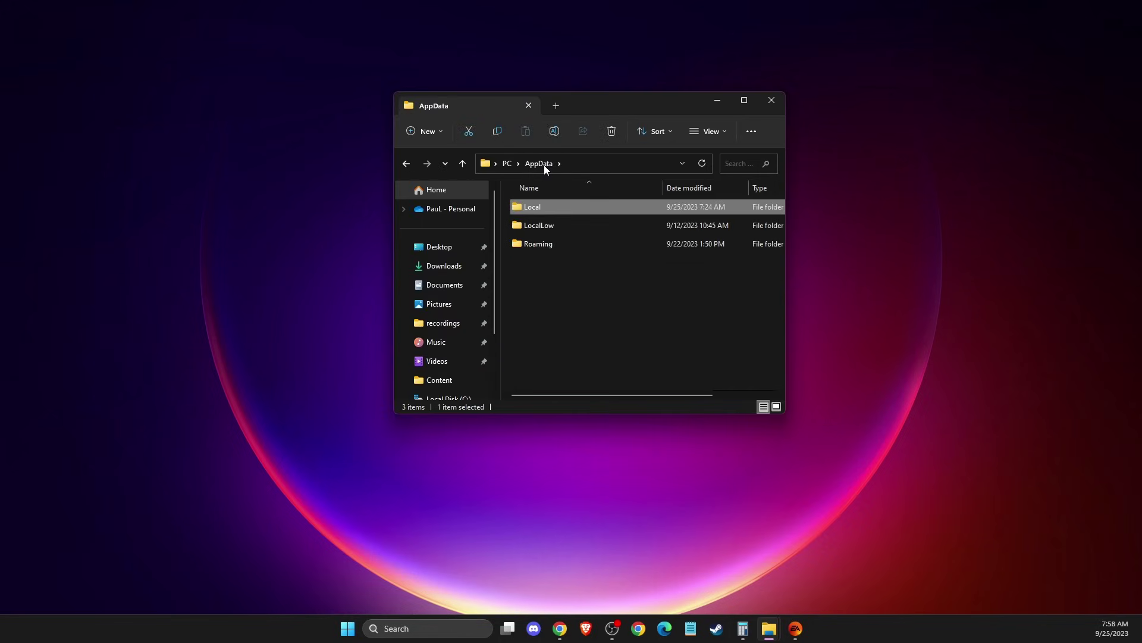
pyautogui.doubleClick(538, 243)
pyautogui.doubleClick(631, 102)
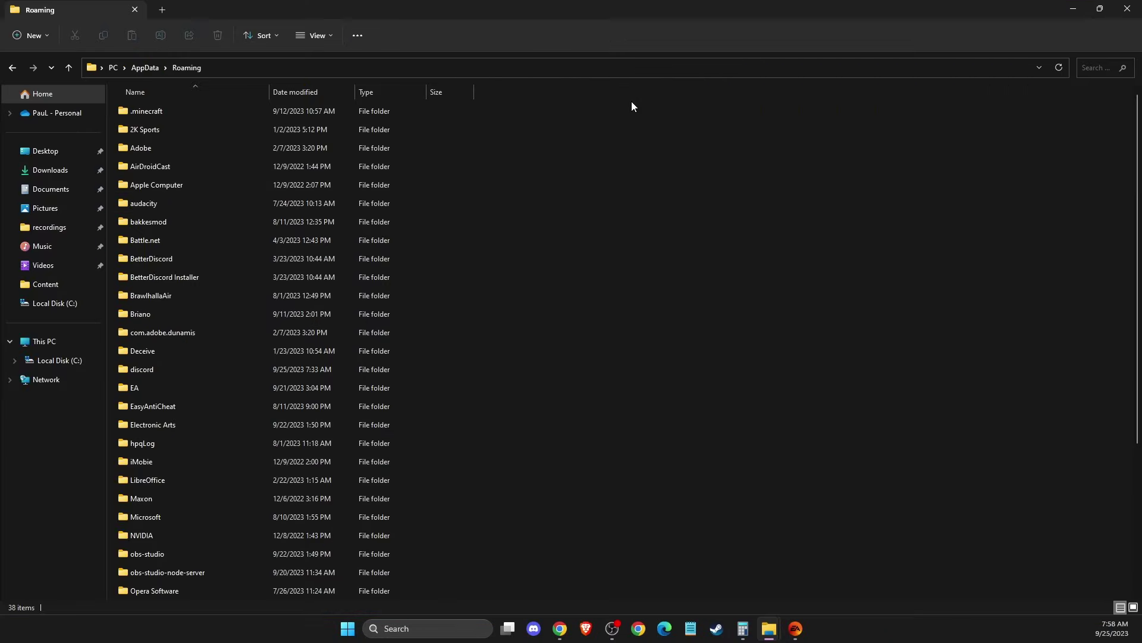
pyautogui.click(208, 150)
pyautogui.click(171, 258)
pyautogui.scroll(-4, 167, 238)
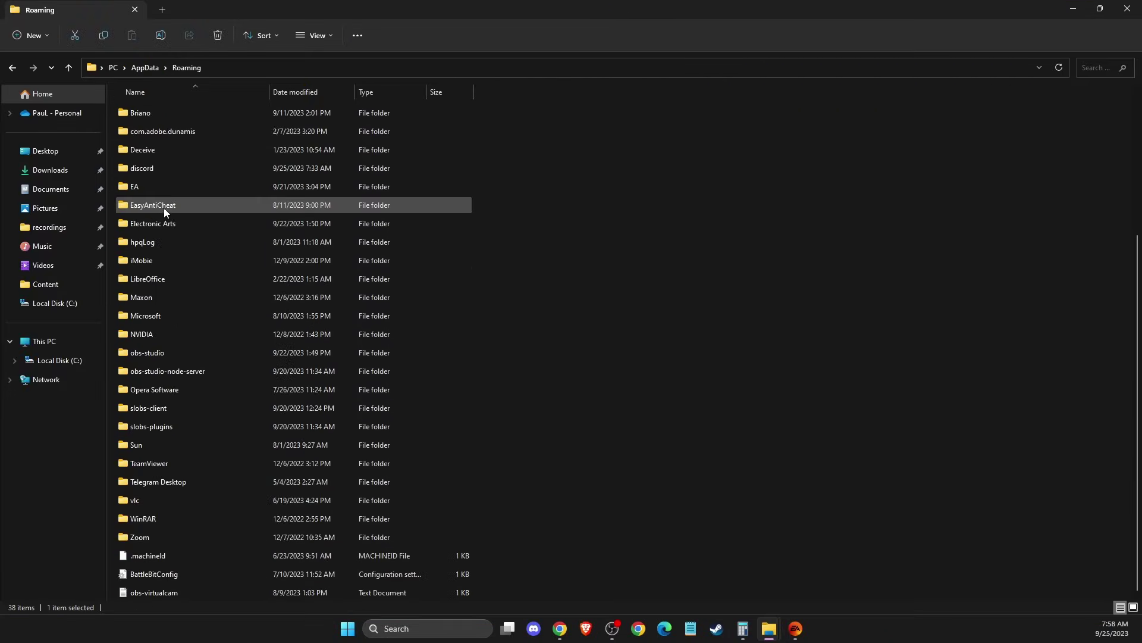
pyautogui.scroll(4, 165, 210)
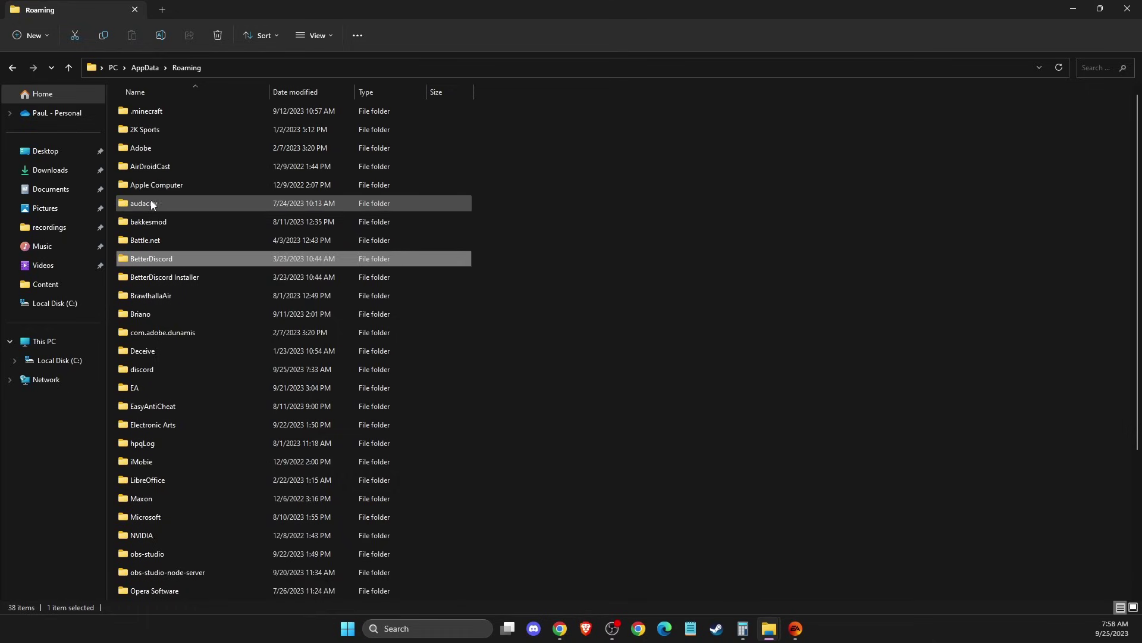
pyautogui.scroll(-4, 170, 188)
pyautogui.scroll(4, 173, 193)
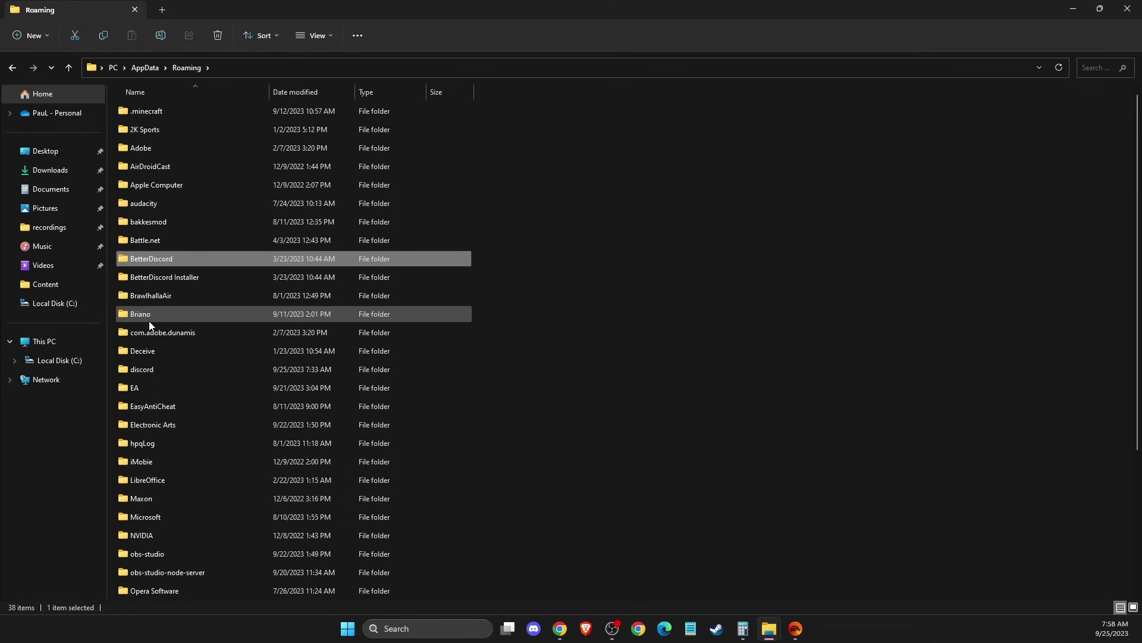
# Open the BetterDiscord folder's name for editing in Roaming, leave the edit, and close the window.
pyautogui.rightClick(148, 259)
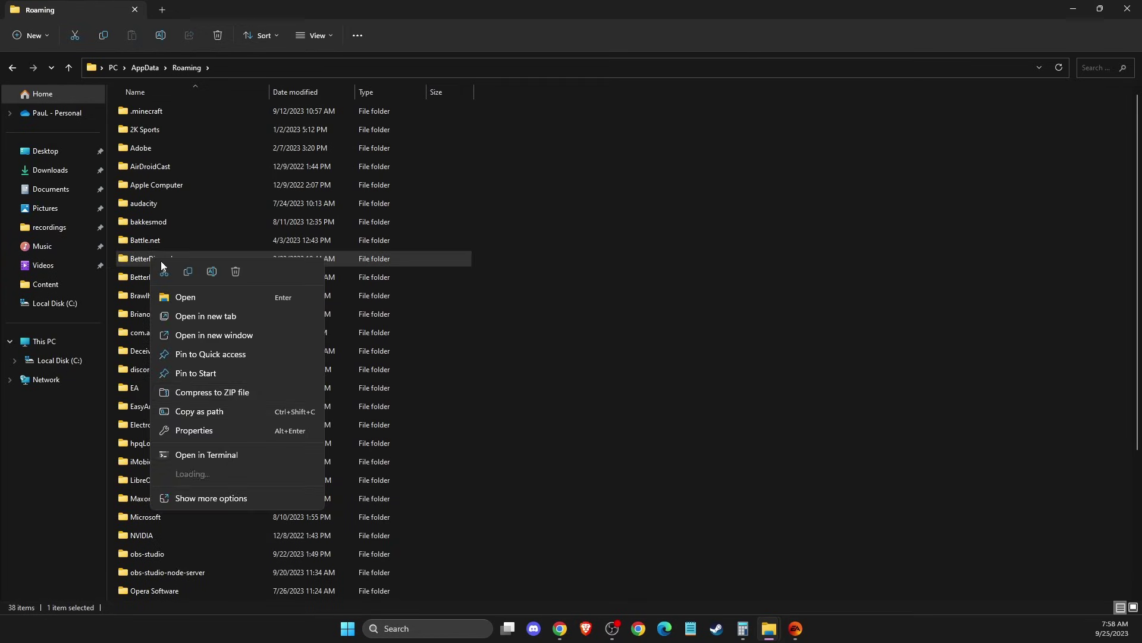
pyautogui.click(211, 271)
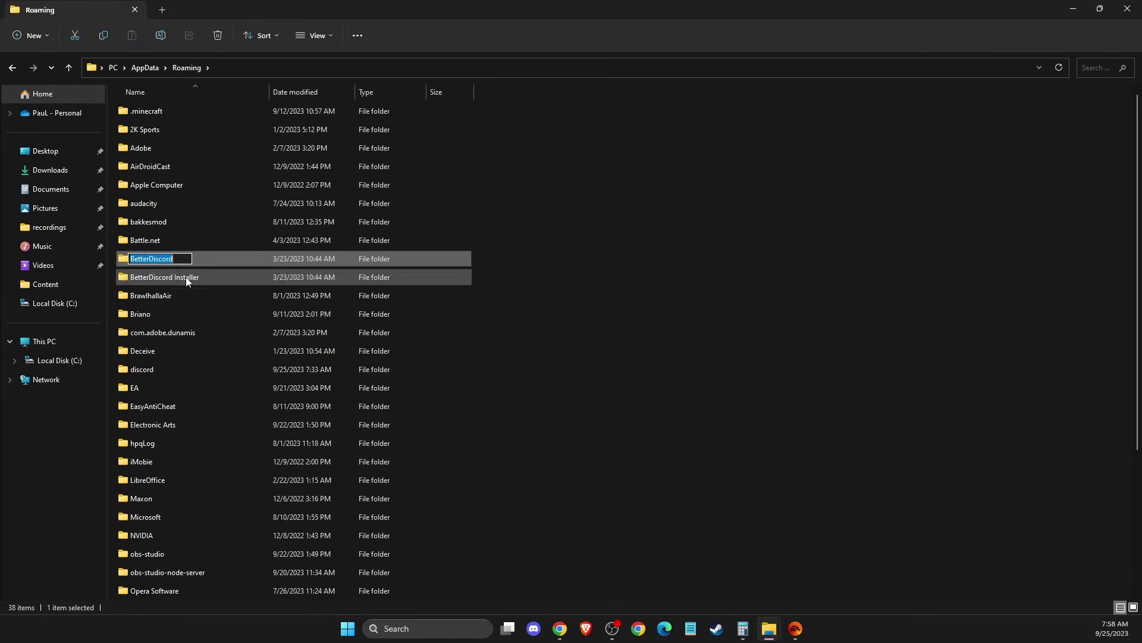
pyautogui.press('End')
pyautogui.write('s')
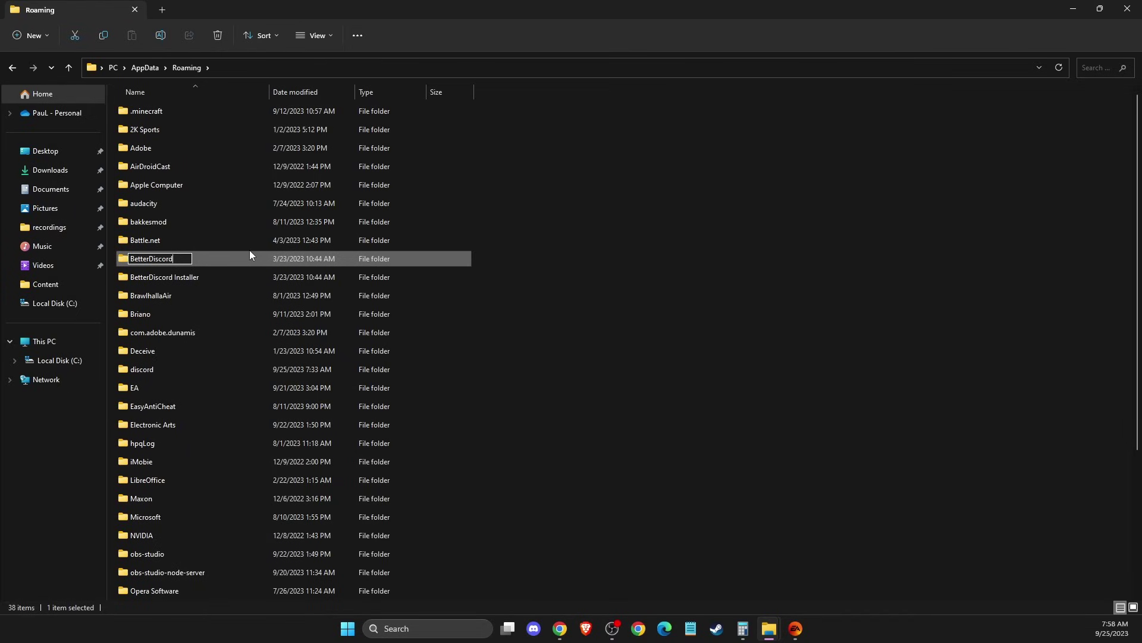
pyautogui.click(302, 312)
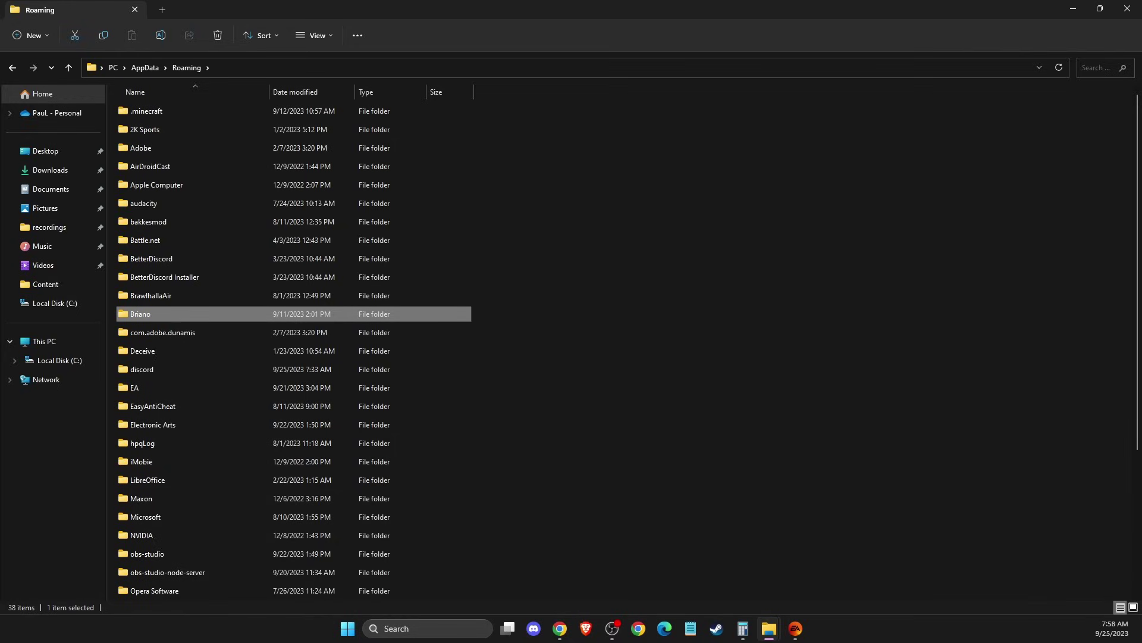
pyautogui.click(1135, 6)
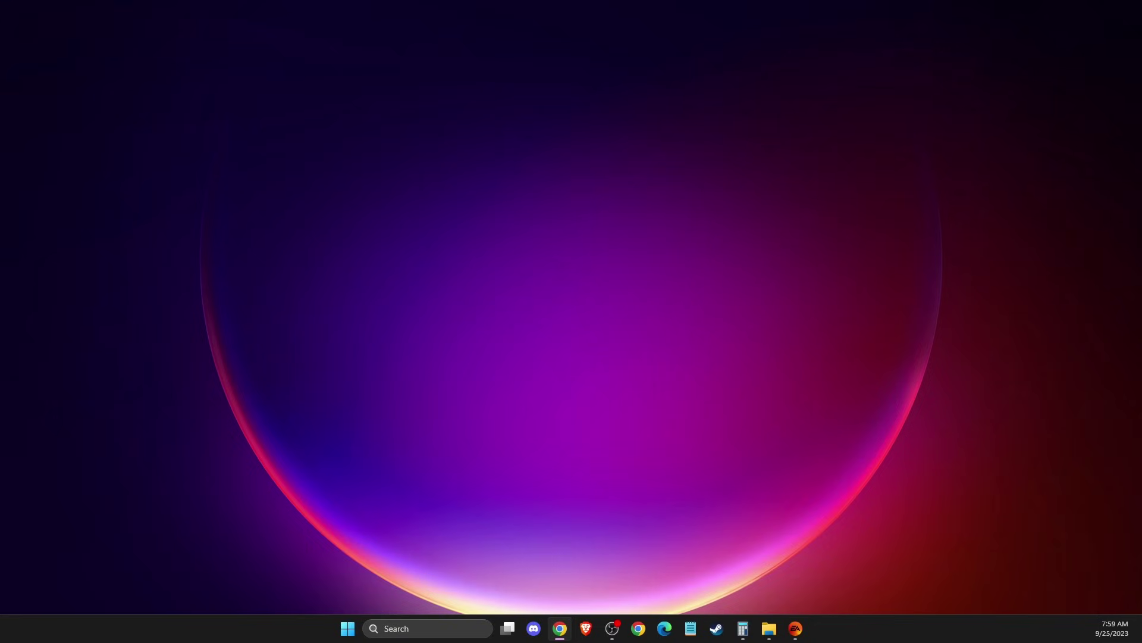
pyautogui.click(612, 628)
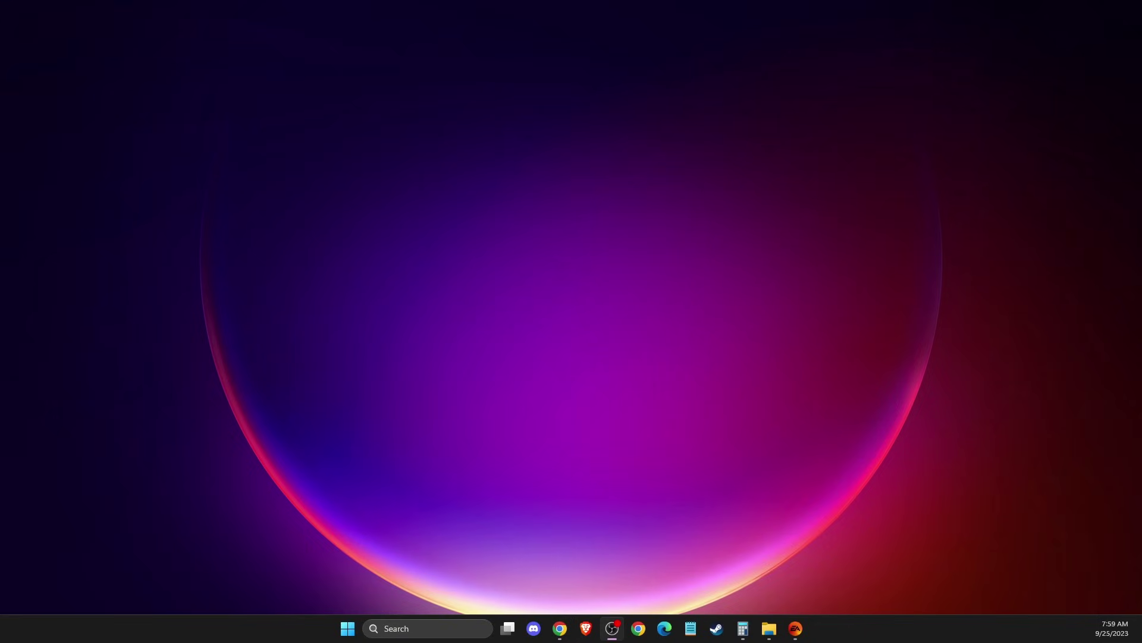